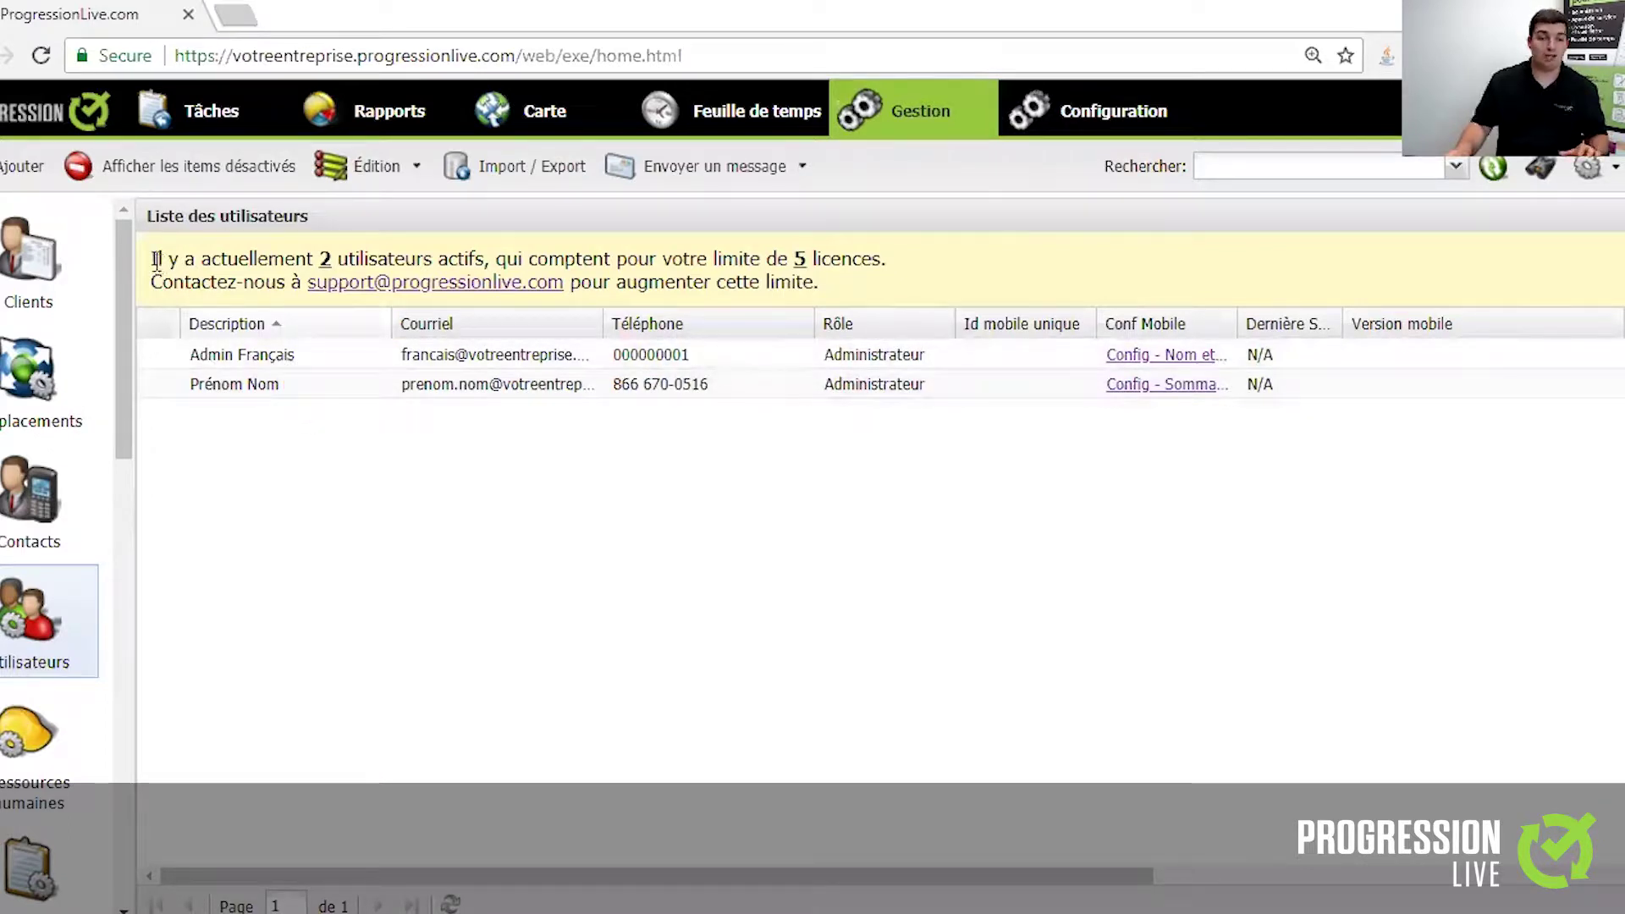
# - Read the licence-limit and contact-us lines of the notice, then start a new user
pyautogui.moveTo(167, 256); pyautogui.dragTo(895, 258)
pyautogui.click(902, 256)
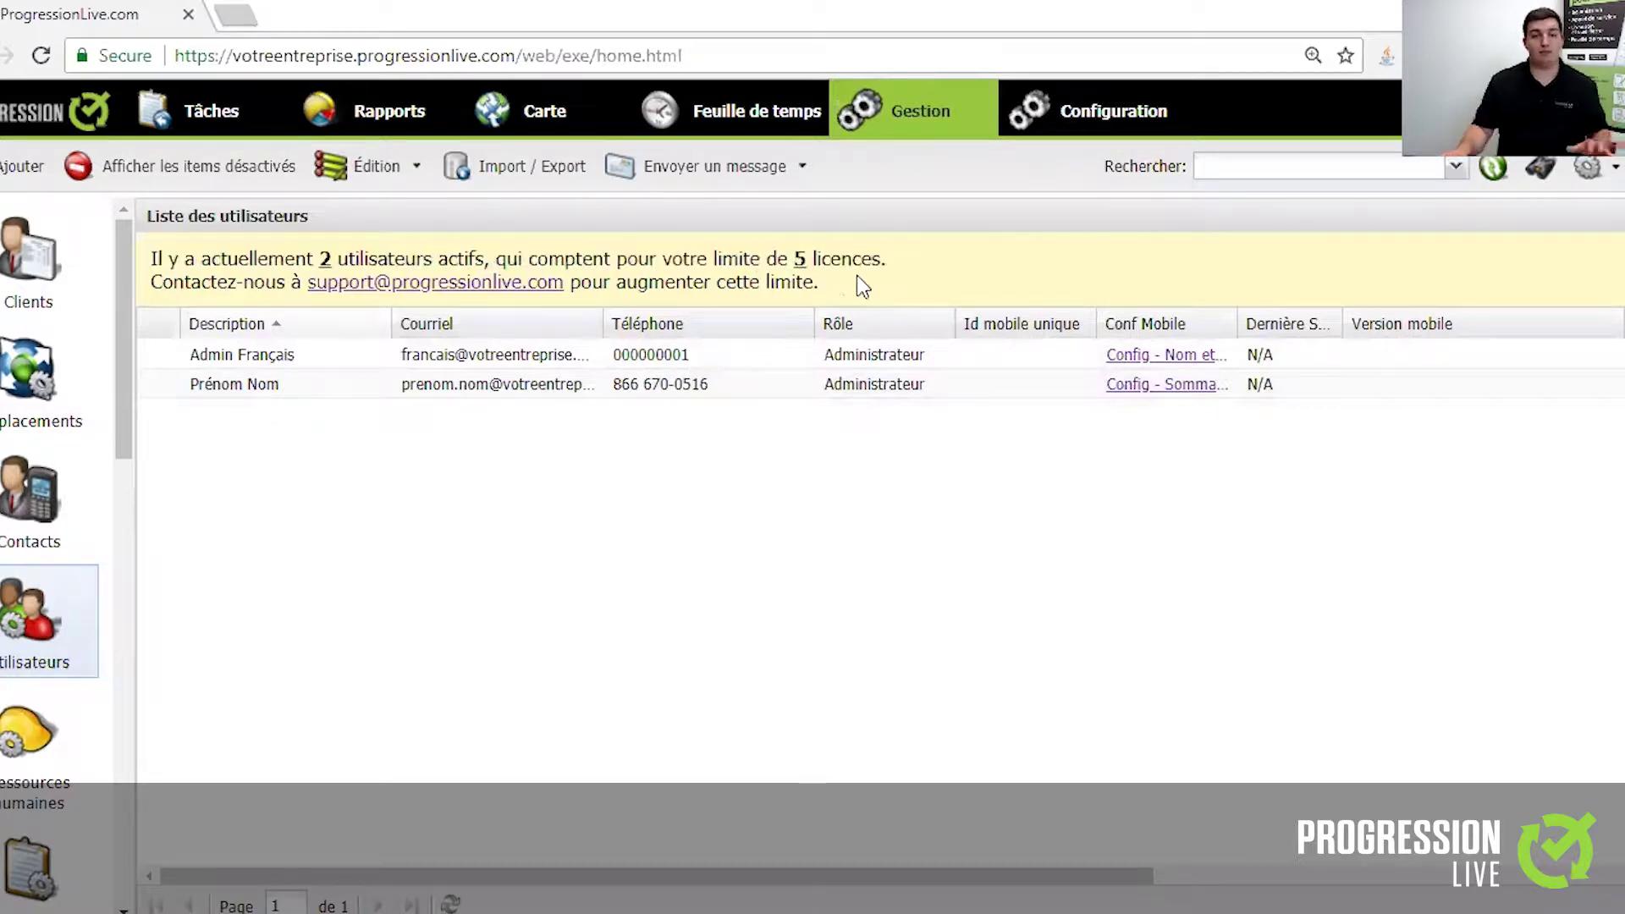
pyautogui.moveTo(821, 282); pyautogui.dragTo(155, 296)
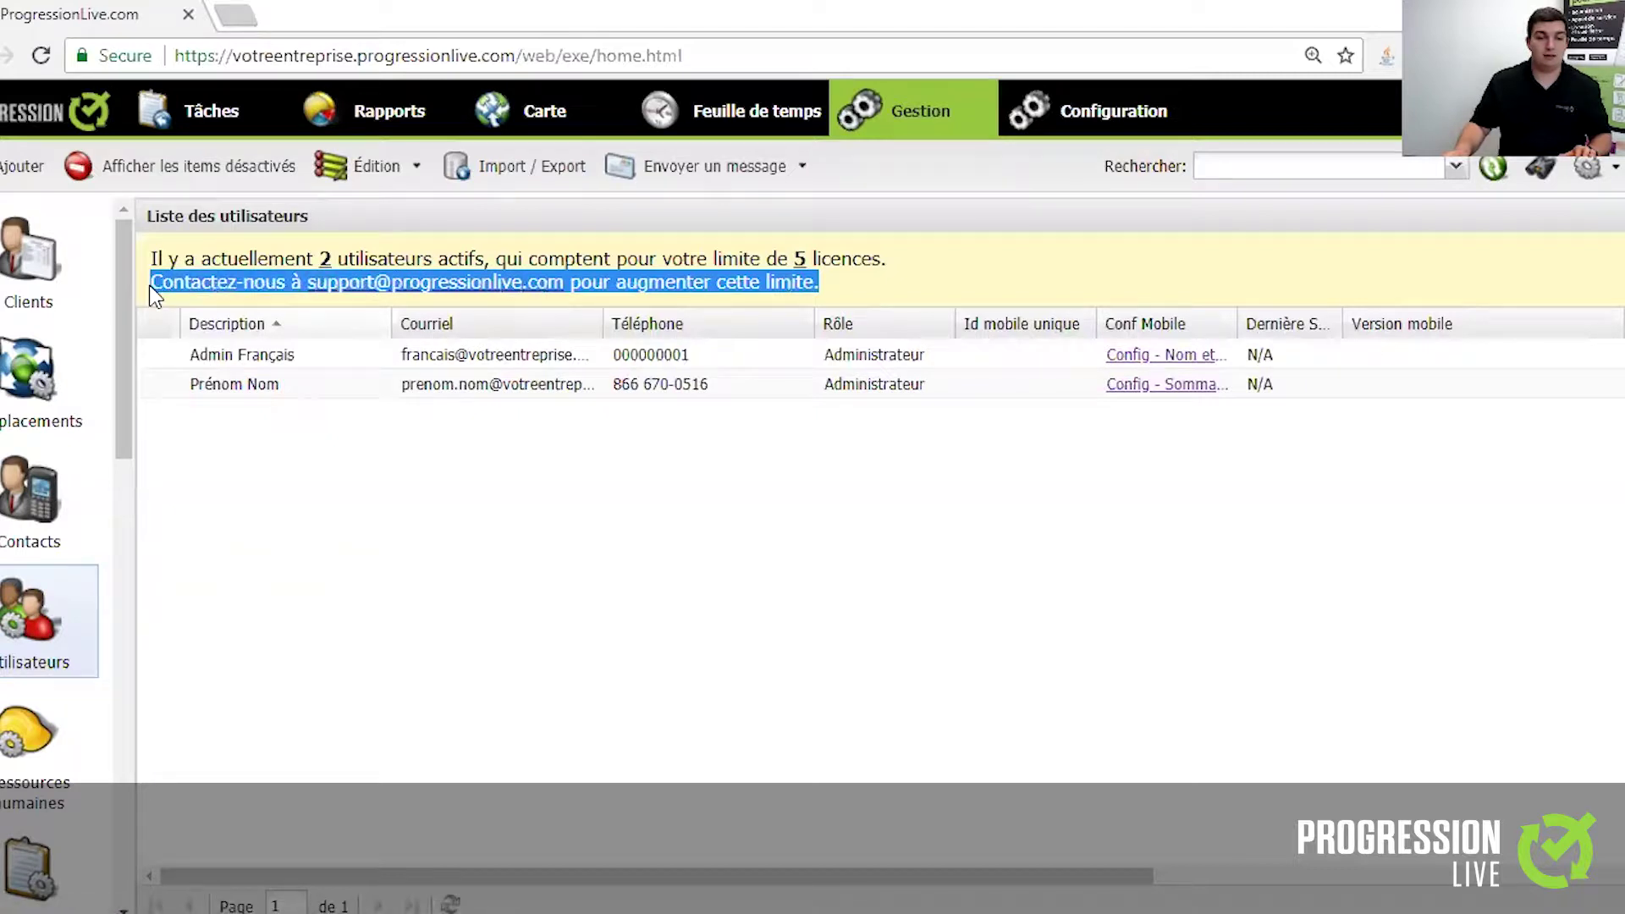
pyautogui.click(831, 281)
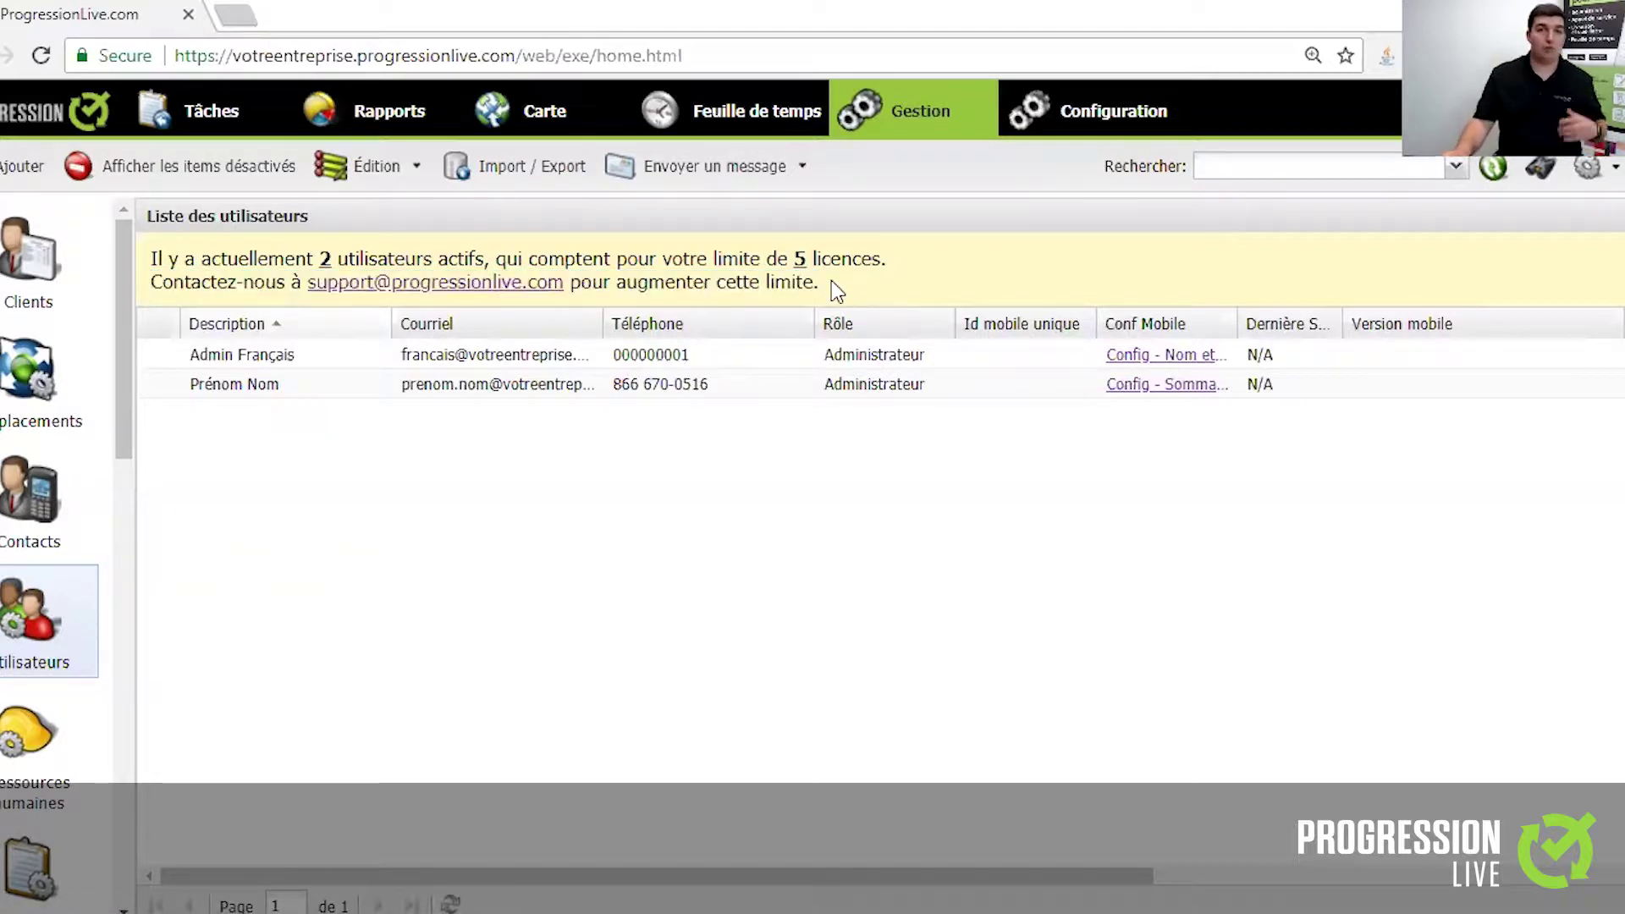
pyautogui.click(4, 173)
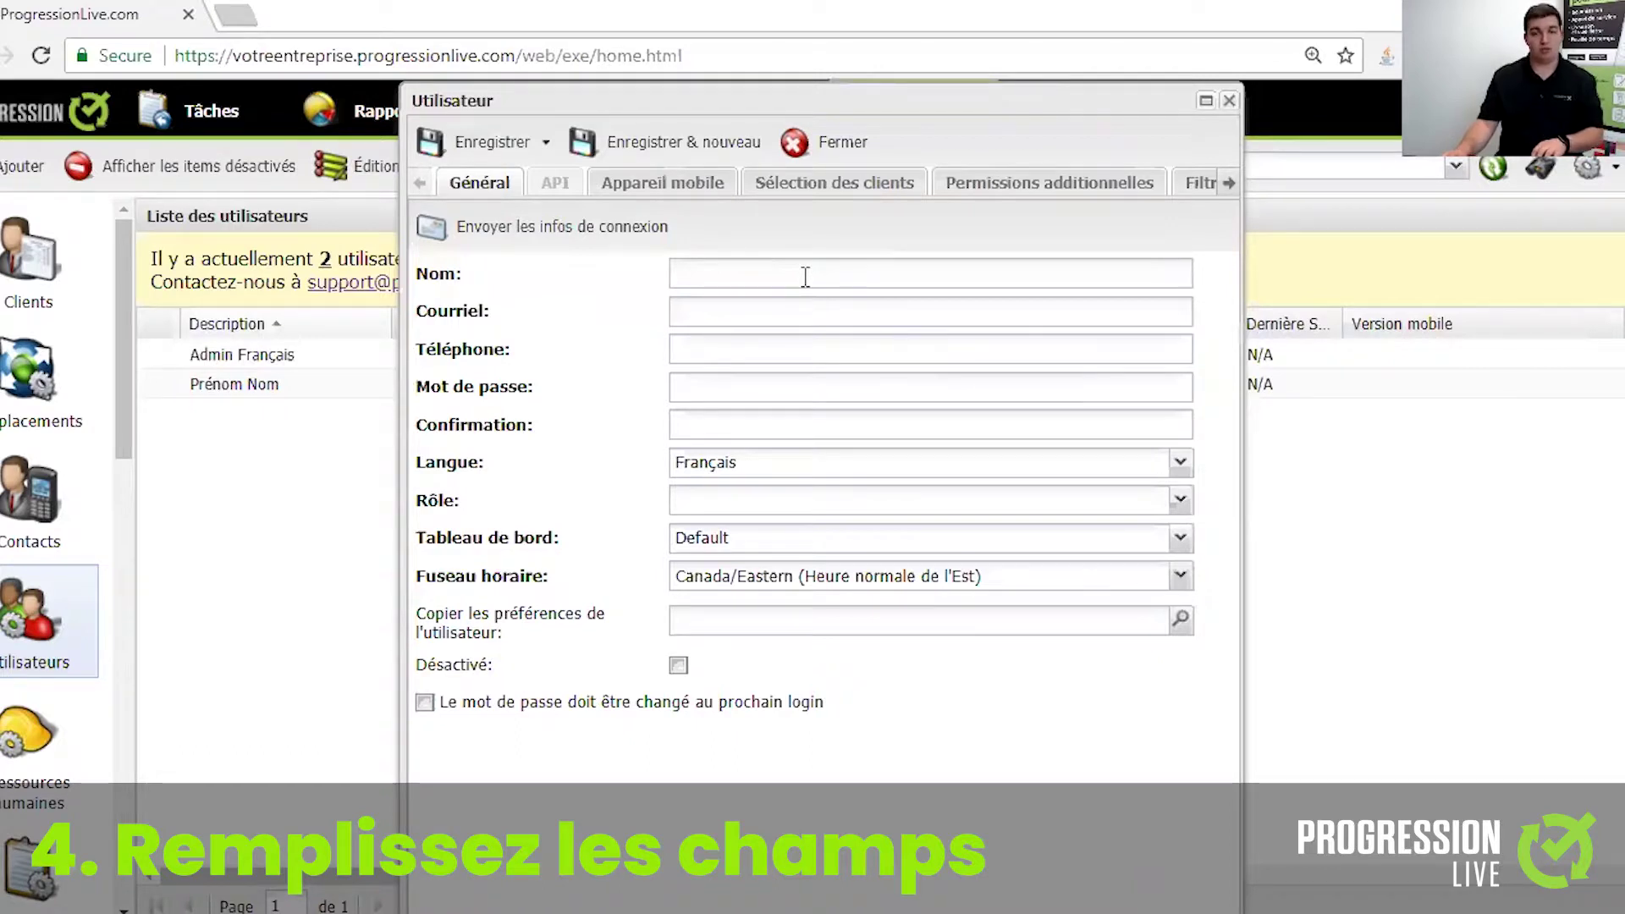
# - Enter the new user's name, e-mail address and phone number
pyautogui.click(804, 276)
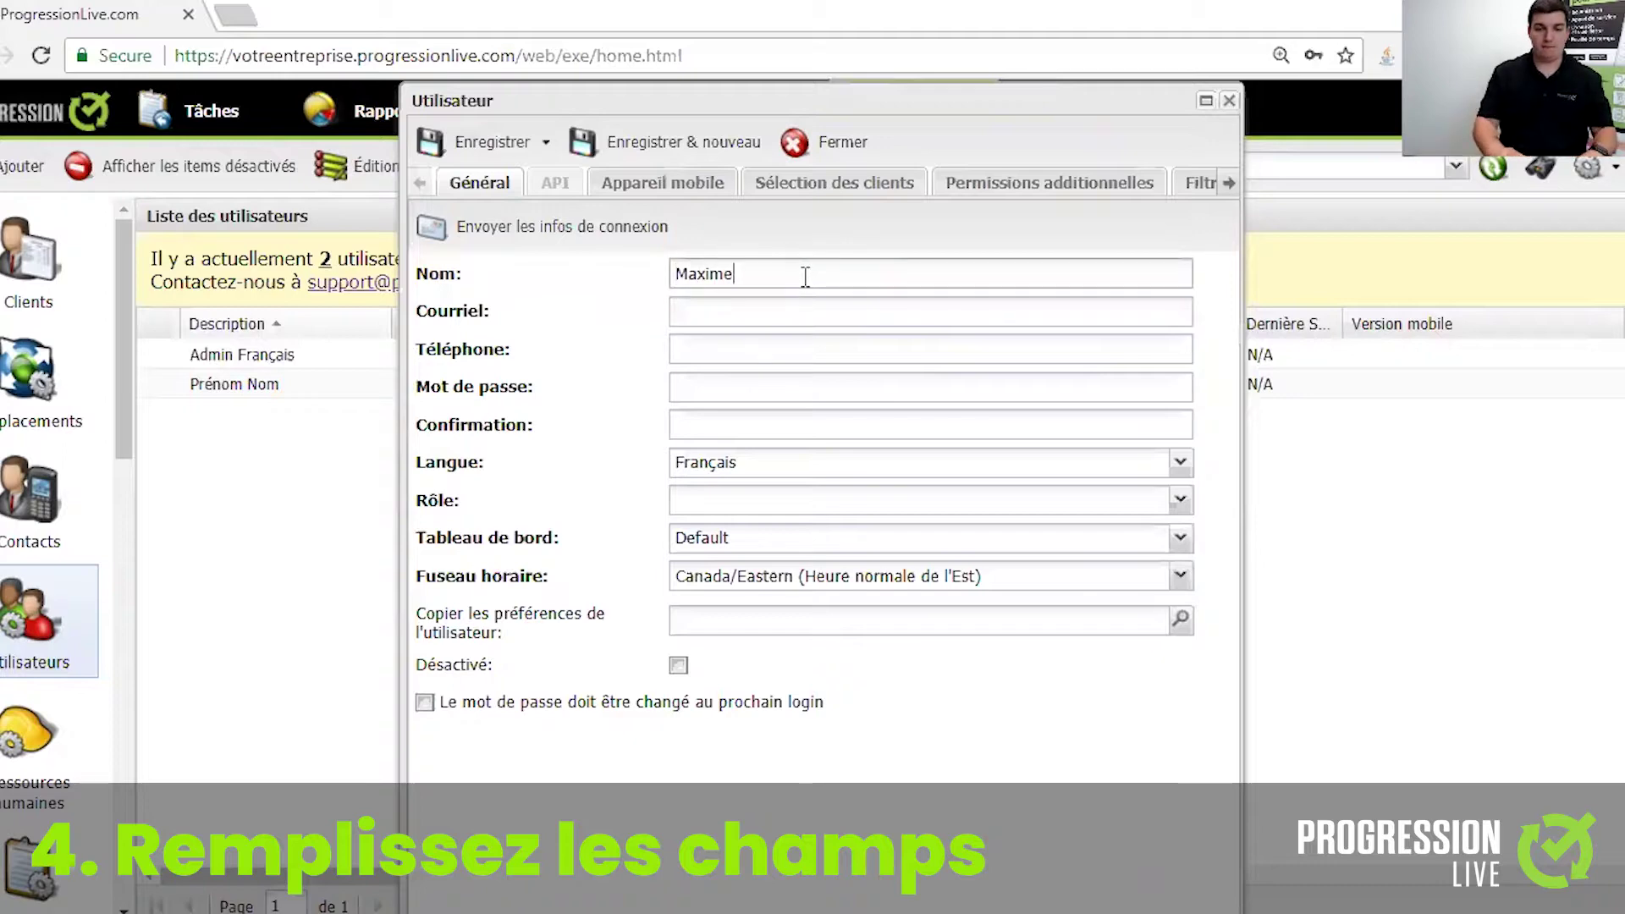
pyautogui.press('Tab')
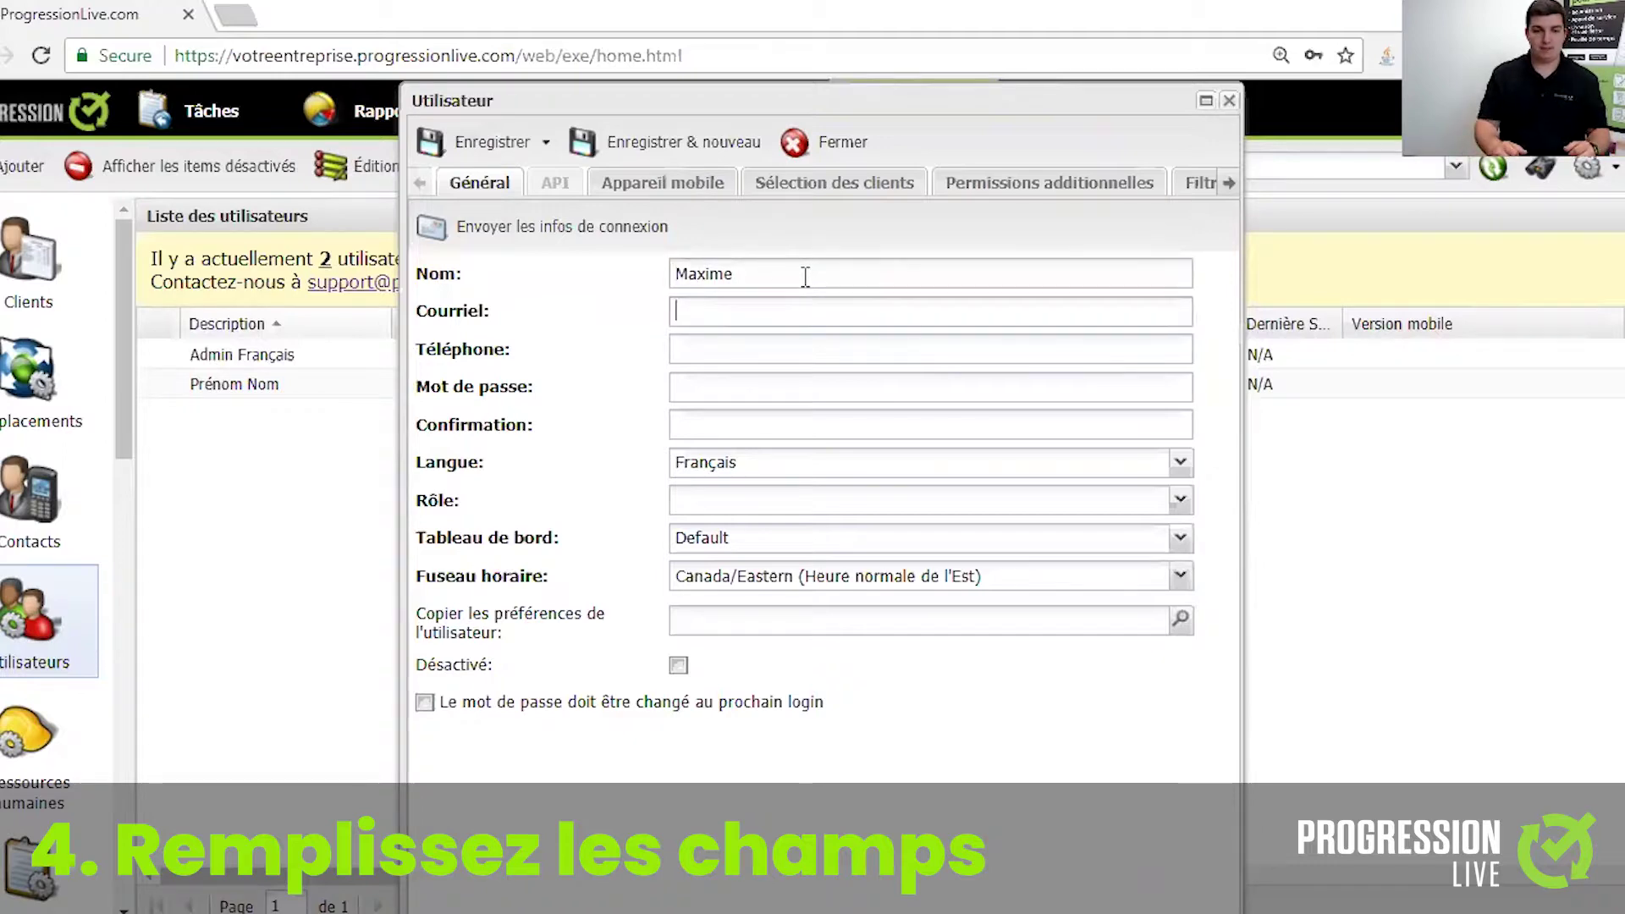
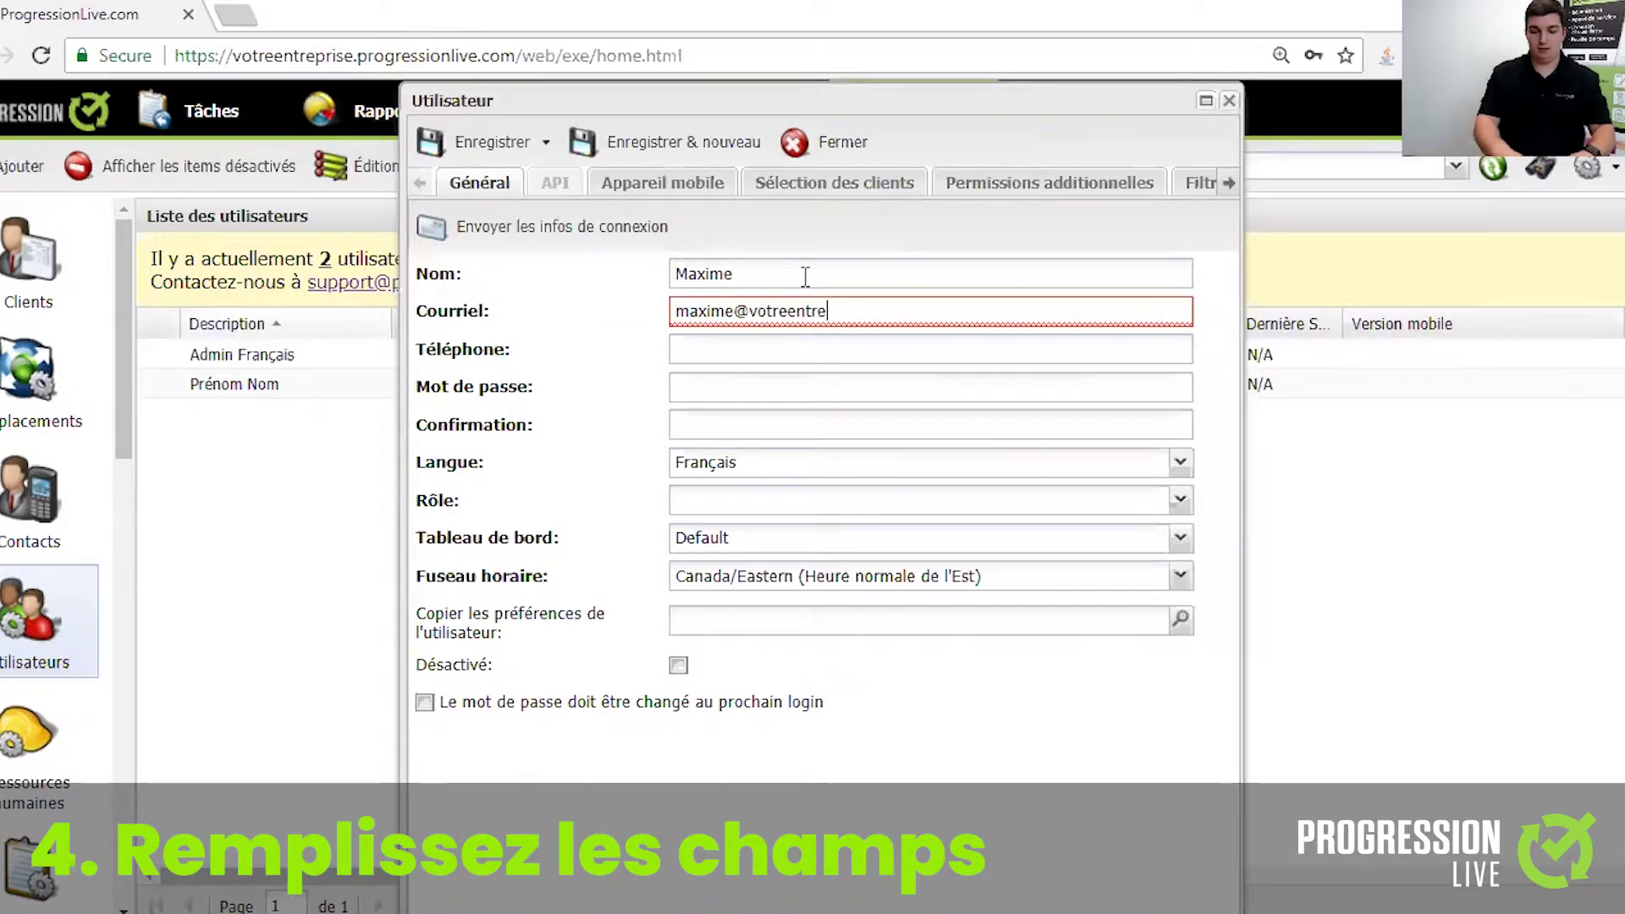
pyautogui.press('Tab')
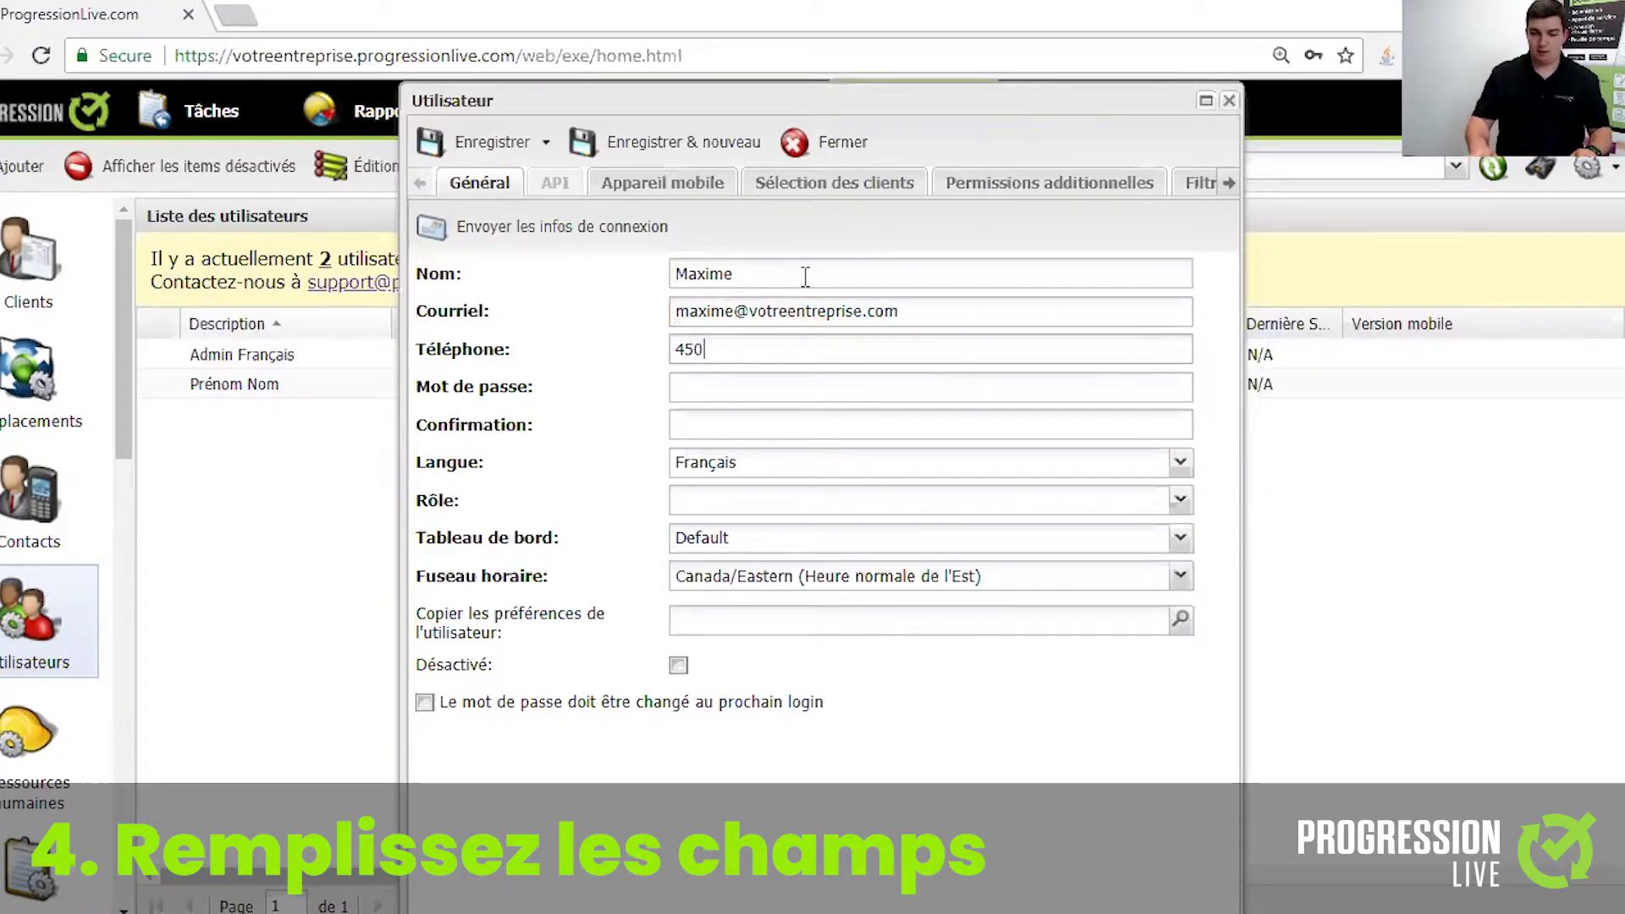
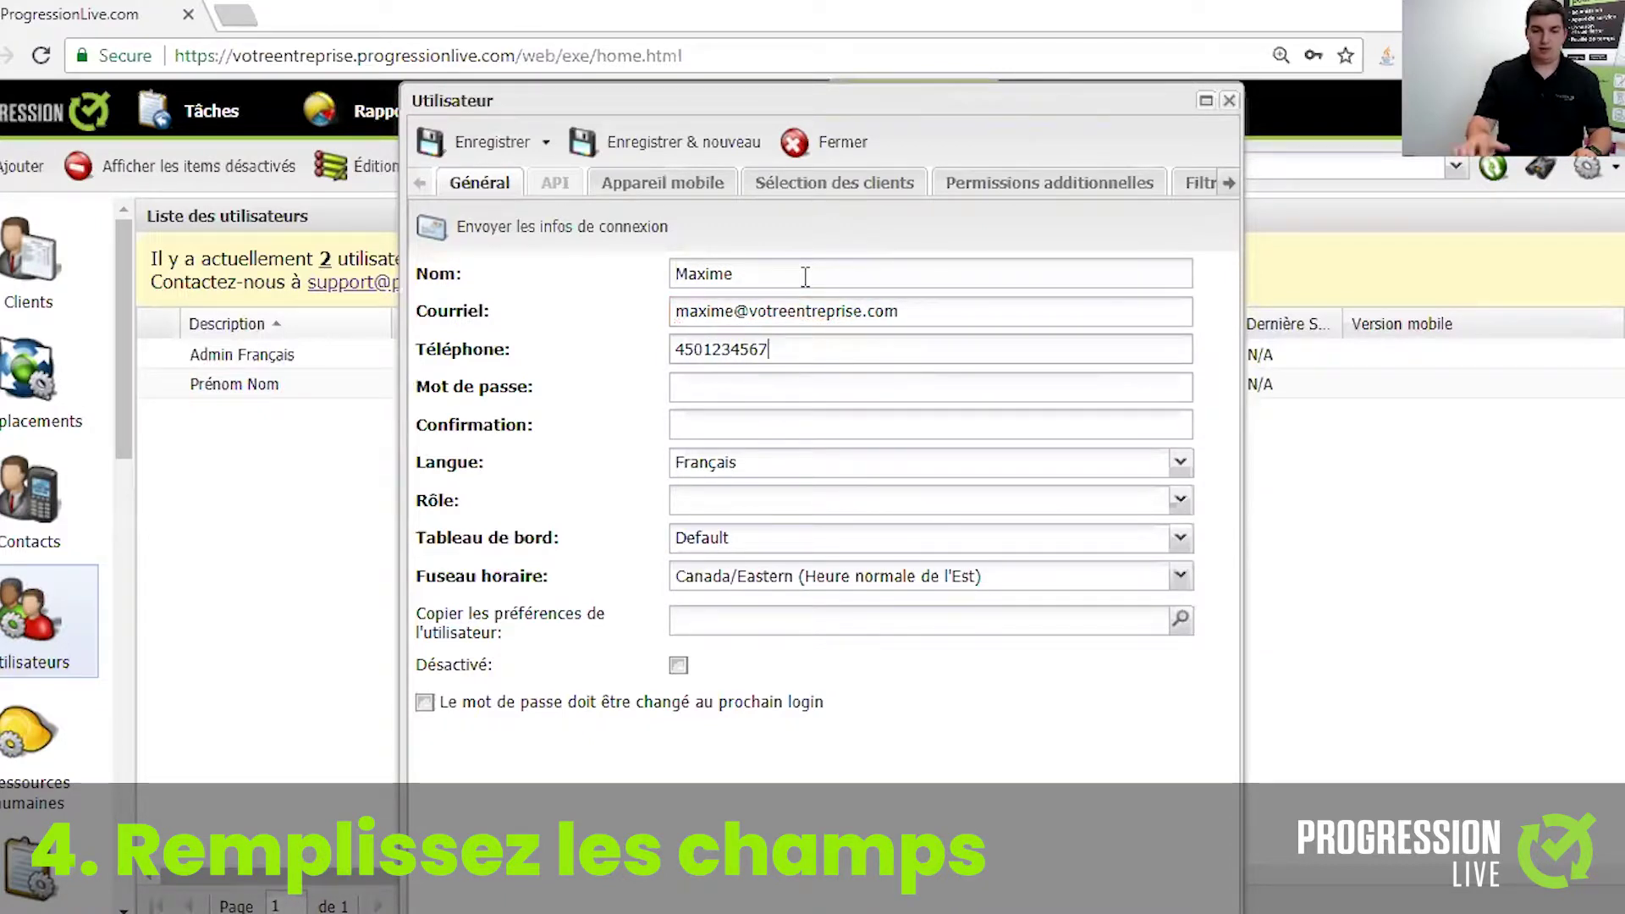
# - Type the user's password and its confirmation, then check the language choices
pyautogui.click(780, 387)
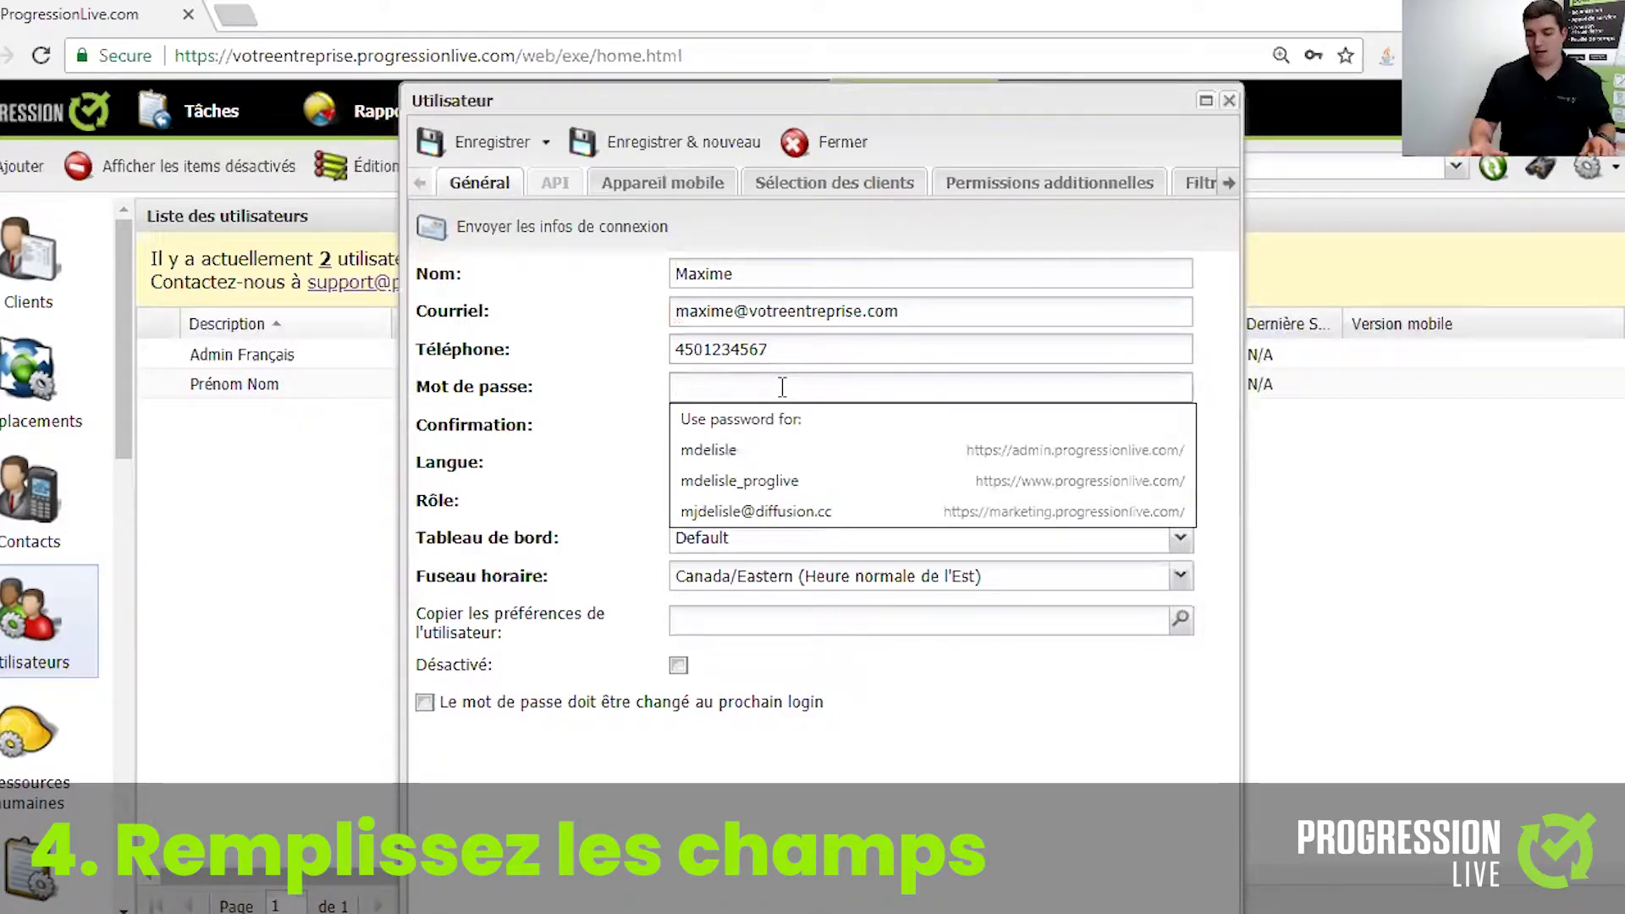
pyautogui.write('•••••••')
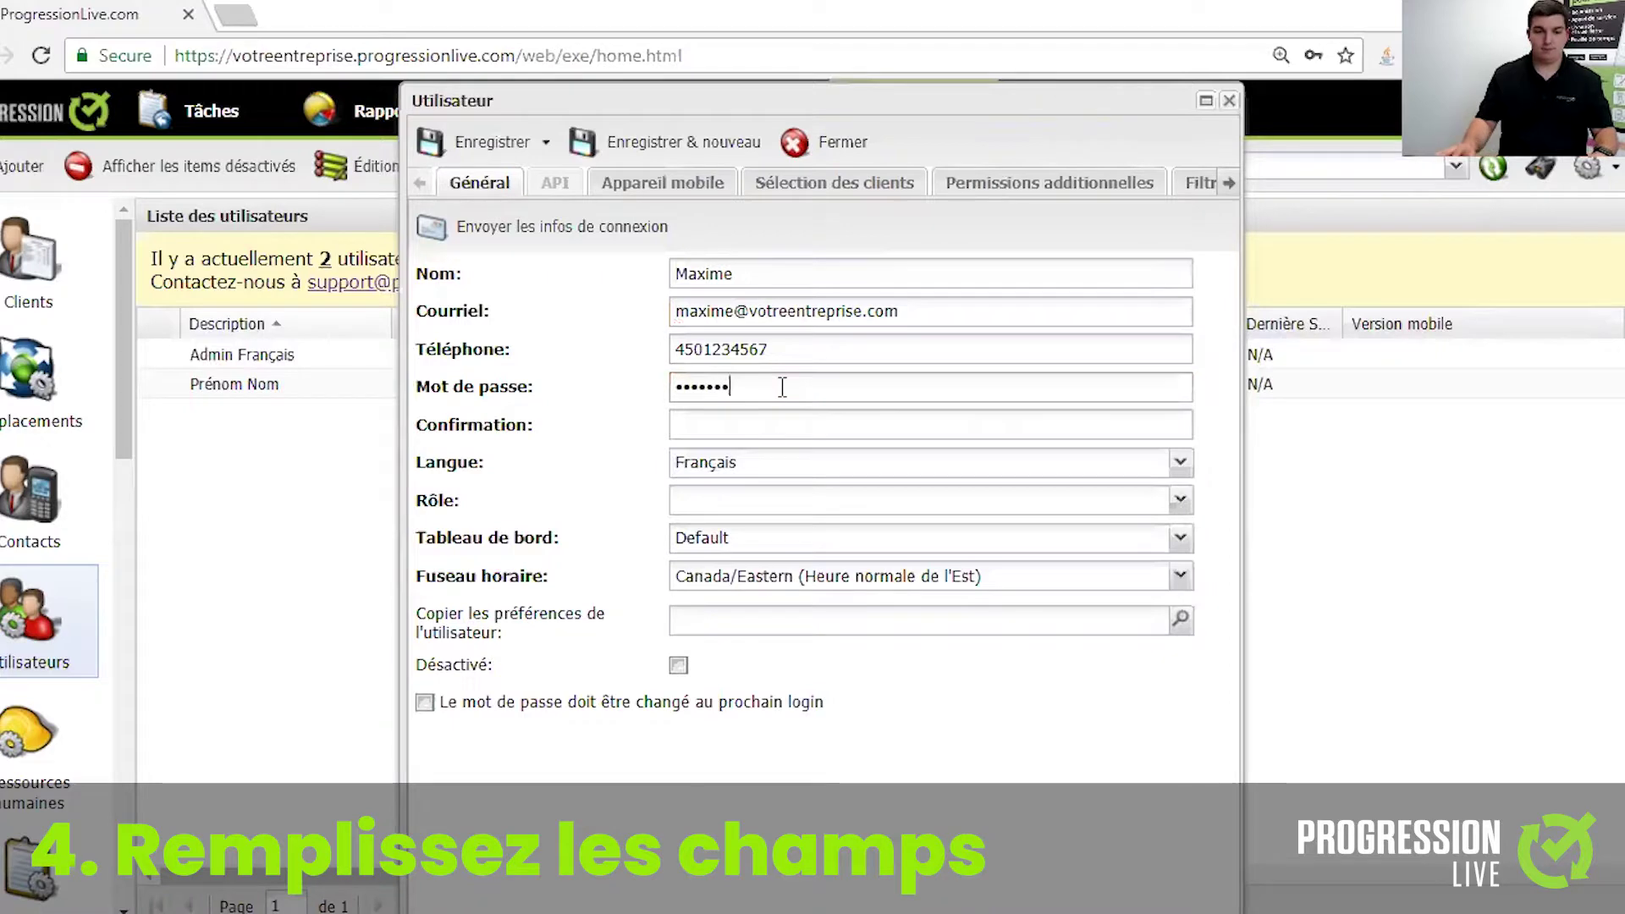
pyautogui.press('Tab')
pyautogui.write('•••••••')
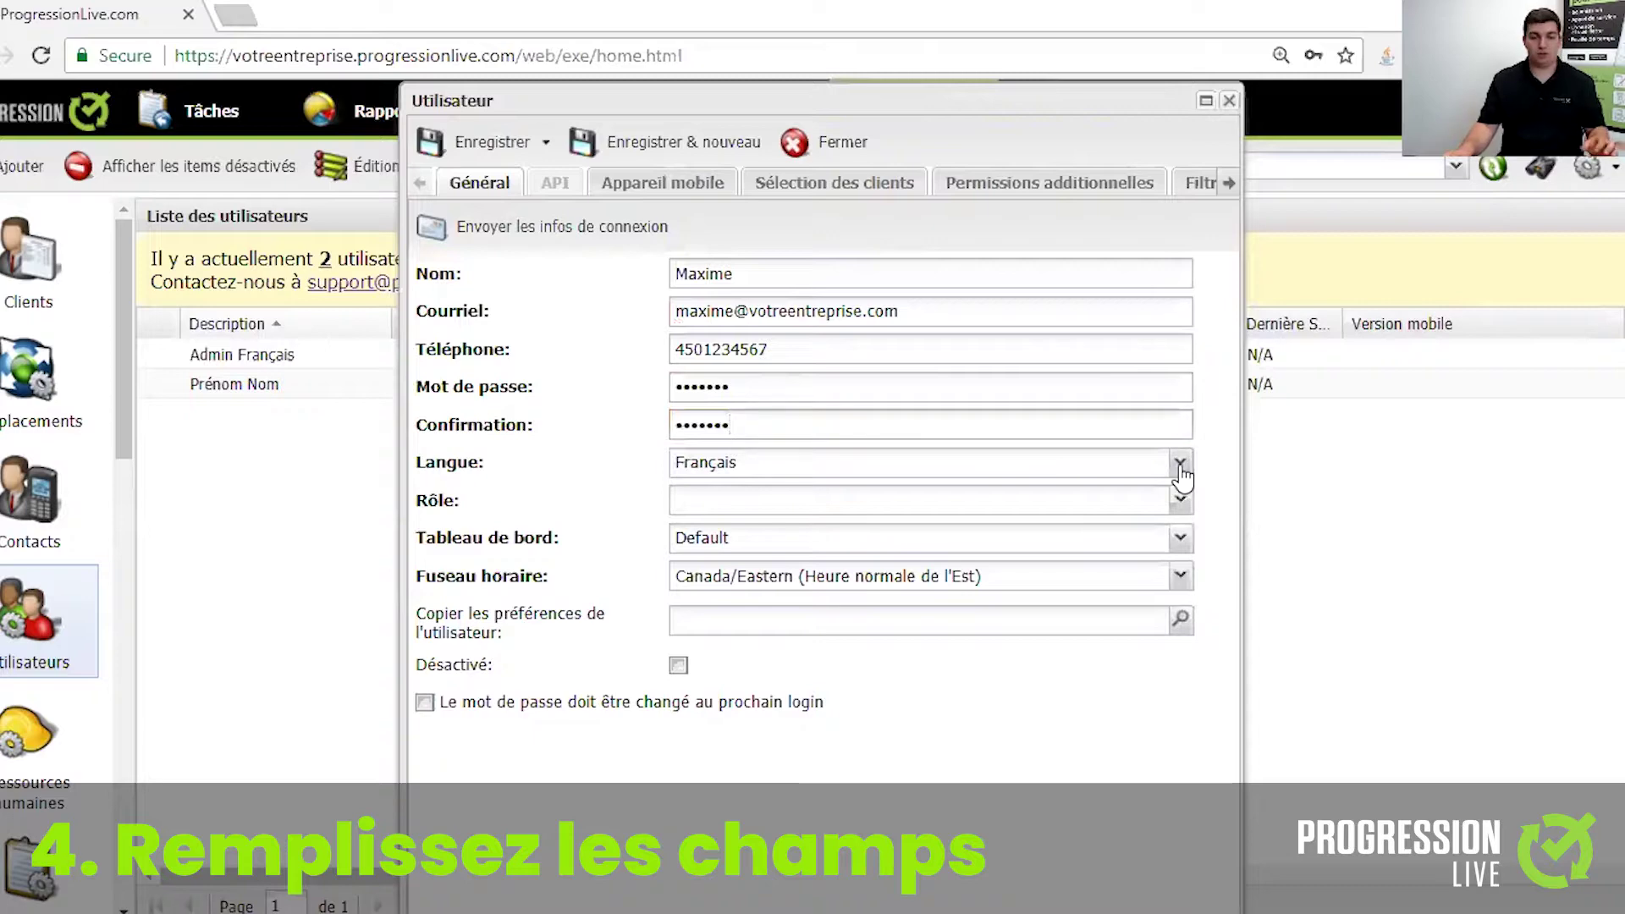
pyautogui.click(1180, 465)
# - Keep Français as the language and assign the Utilisateur role
pyautogui.click(1124, 493)
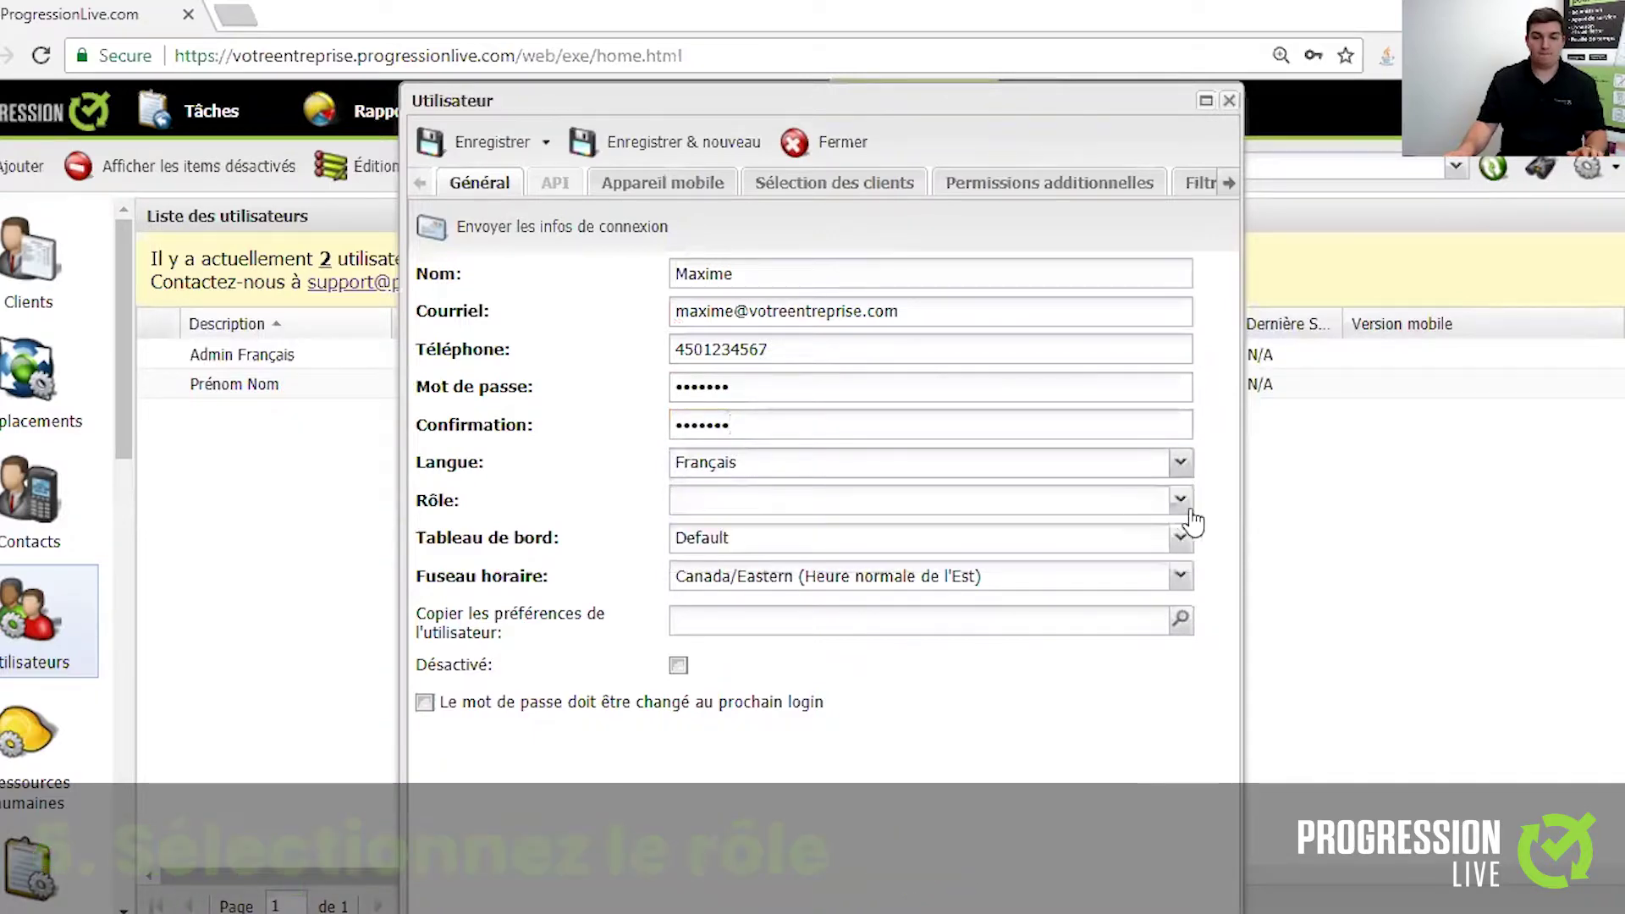
pyautogui.click(1180, 501)
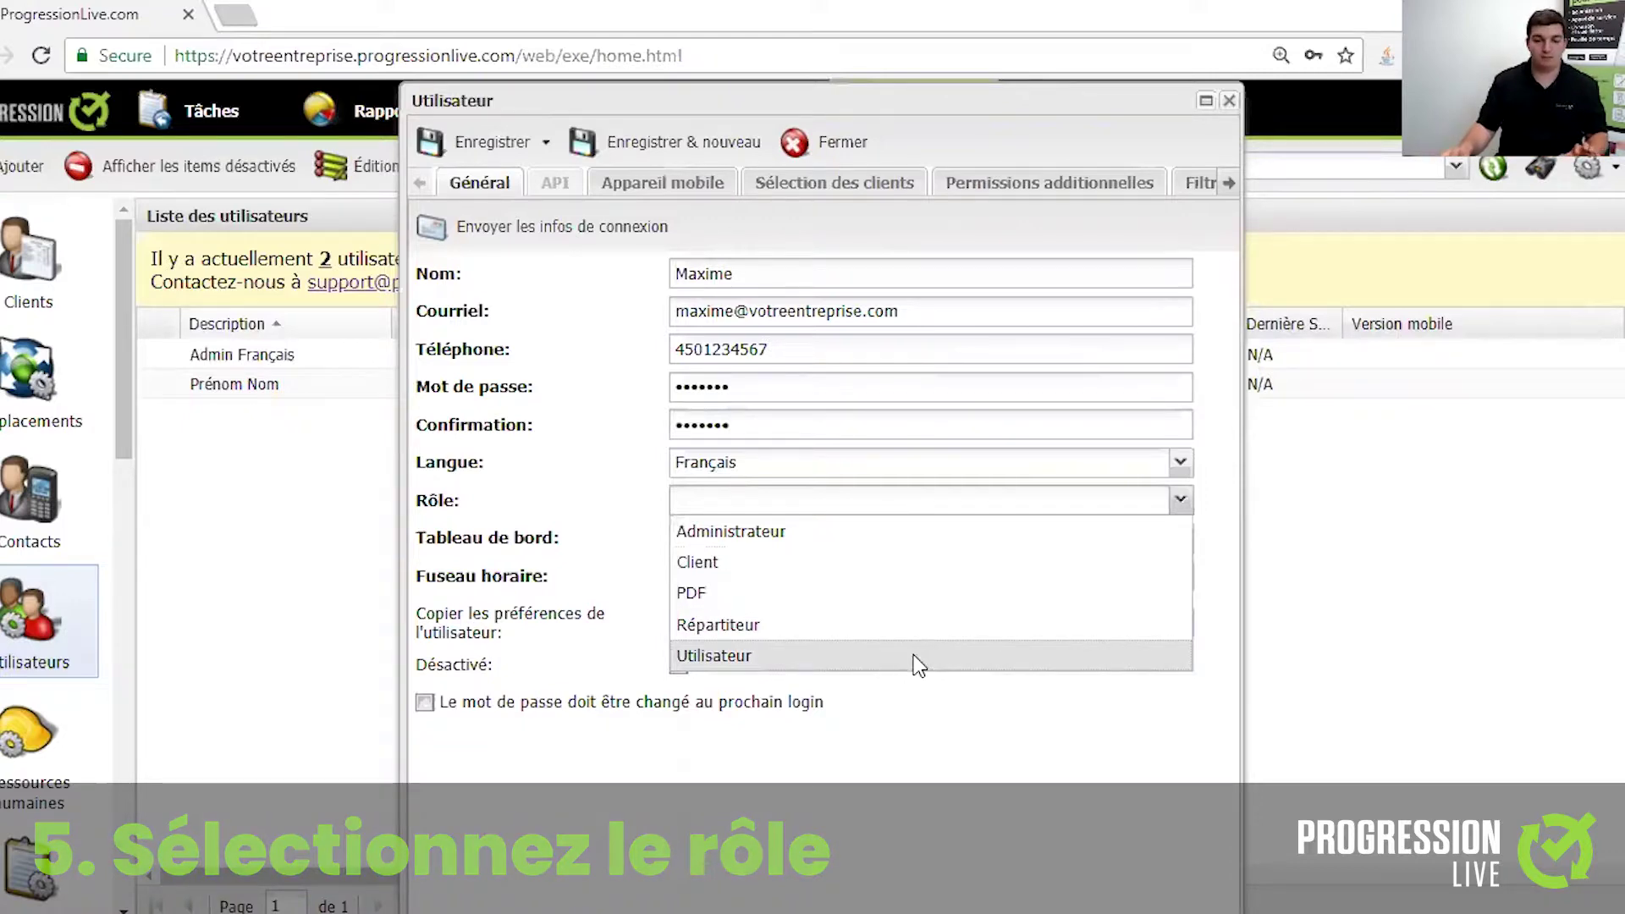
pyautogui.click(917, 667)
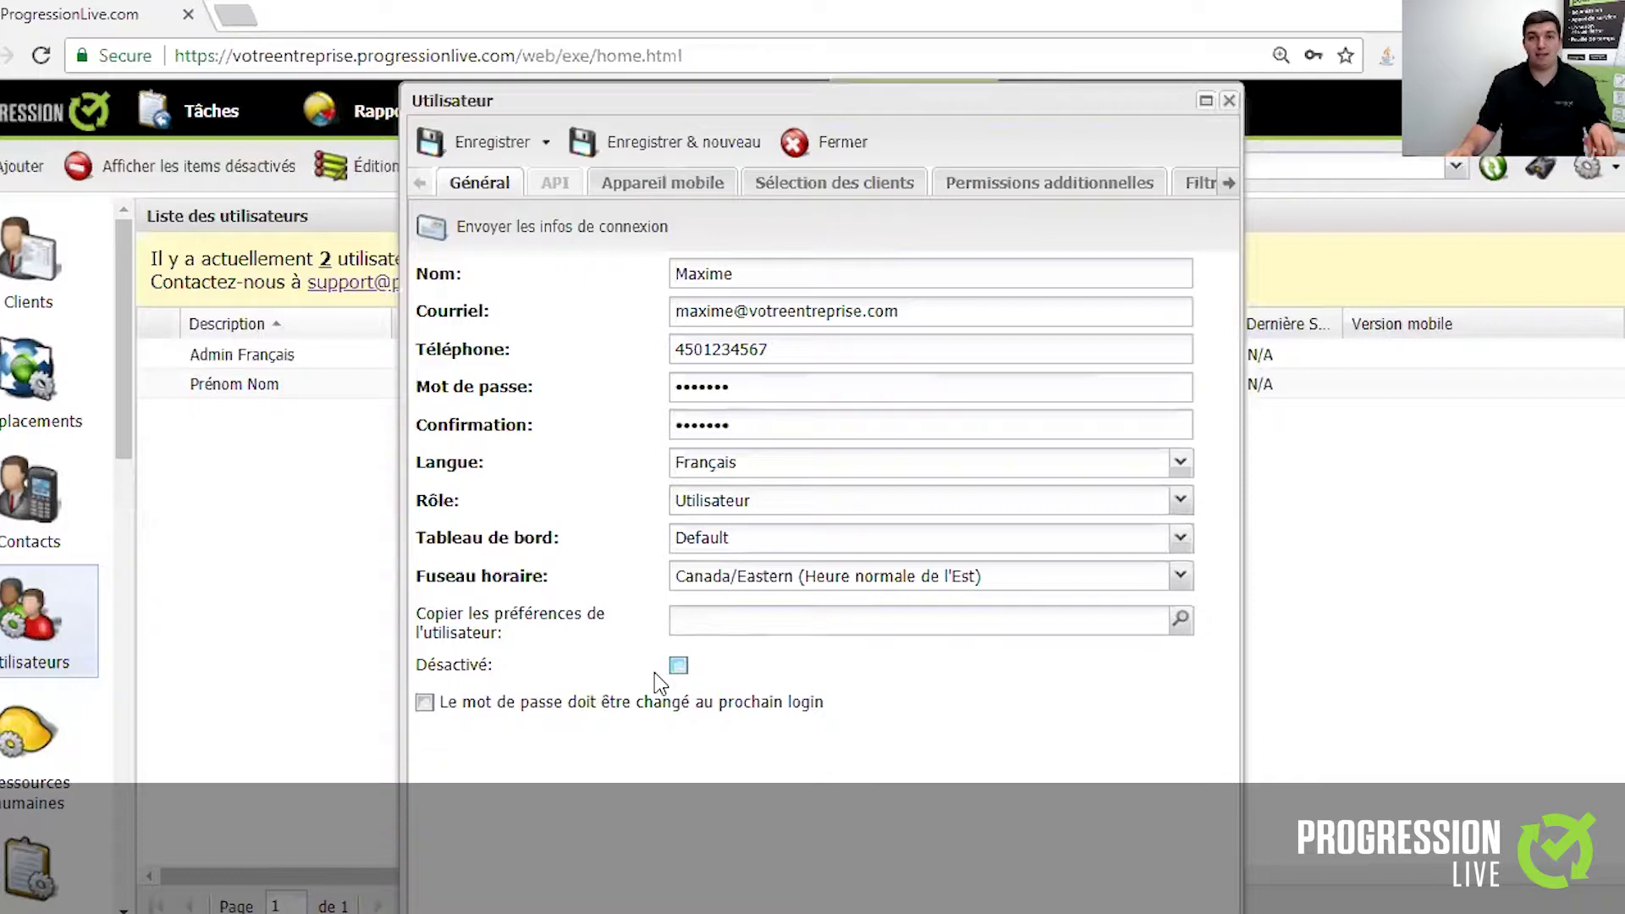
# - On the Appareil mobile tab, choose Config - Nom et adresses clients as the mobile configuration
pyautogui.click(674, 193)
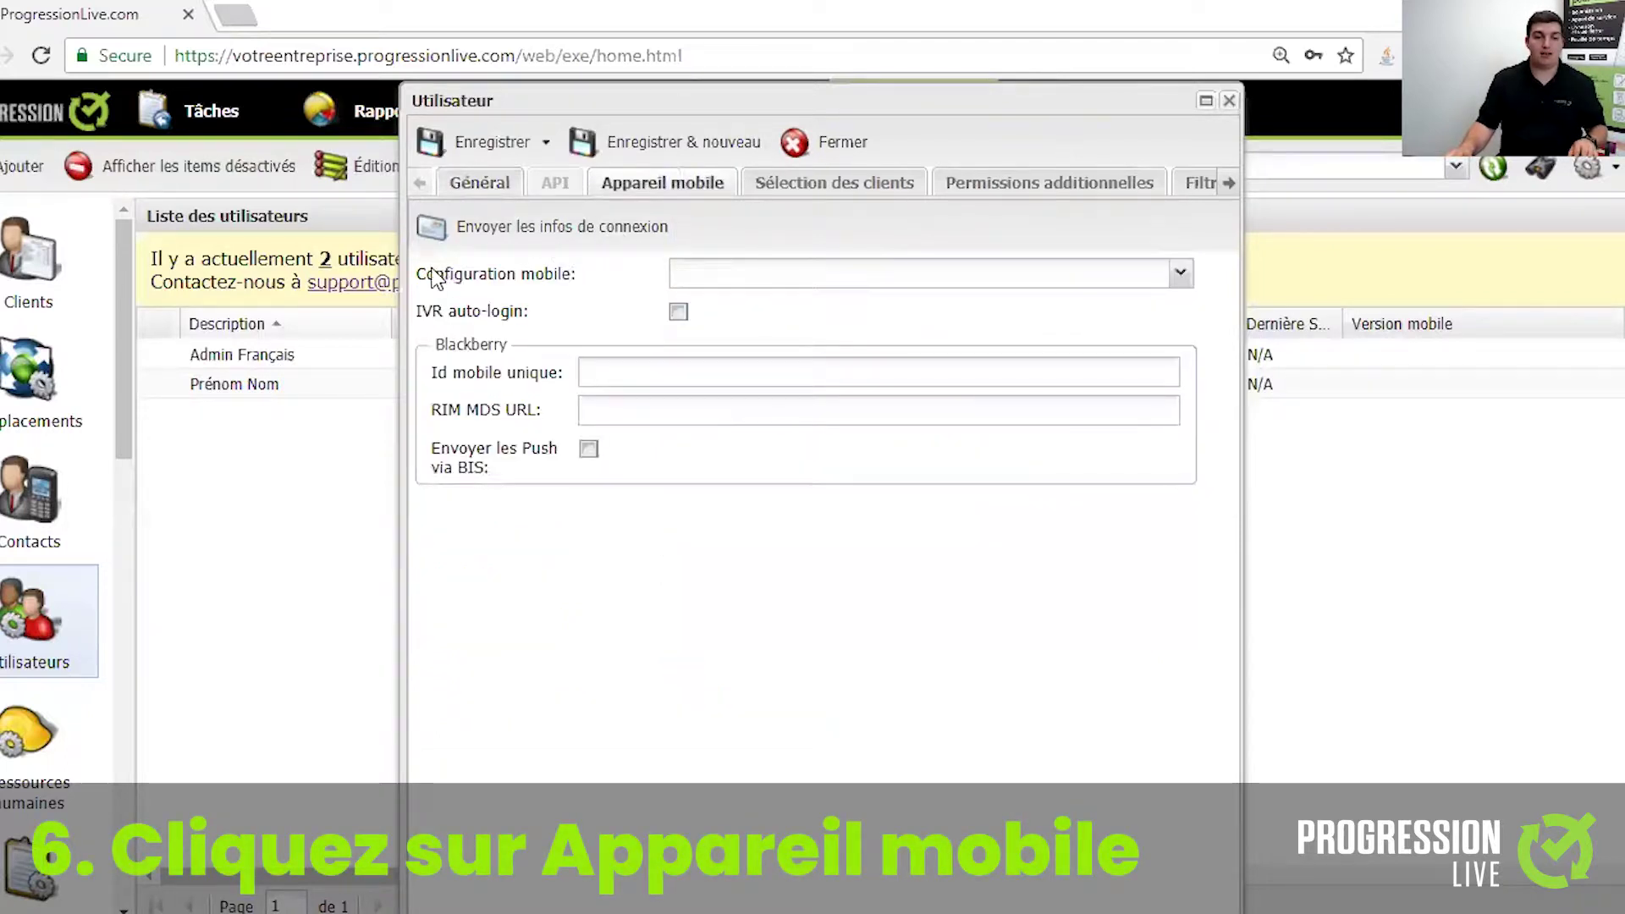
pyautogui.click(1180, 275)
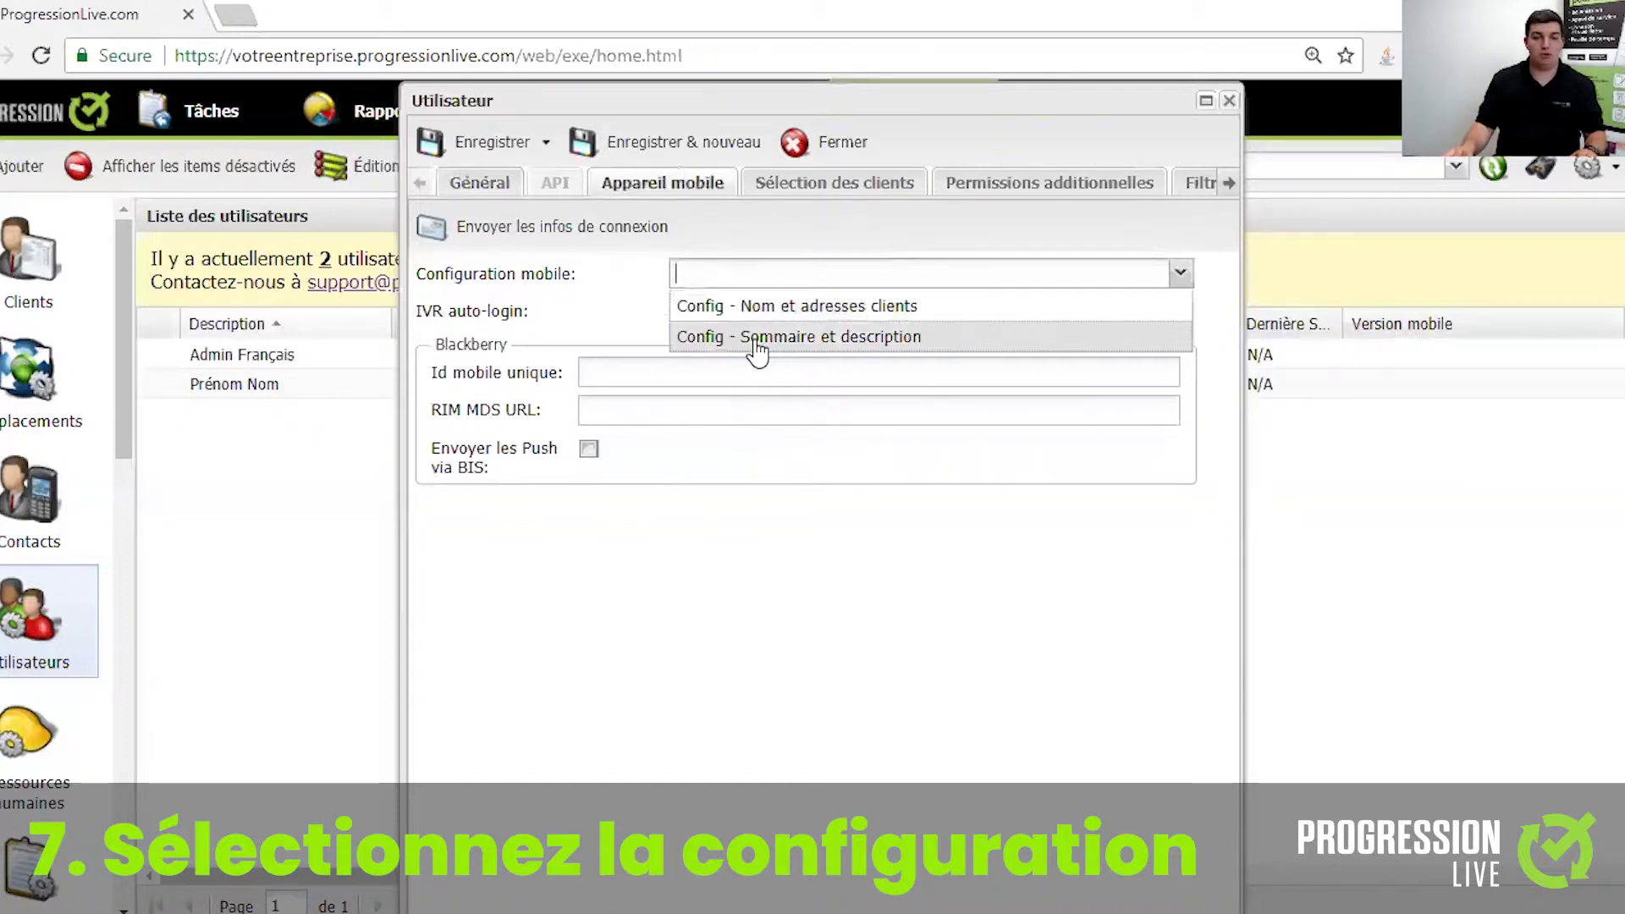
pyautogui.click(759, 308)
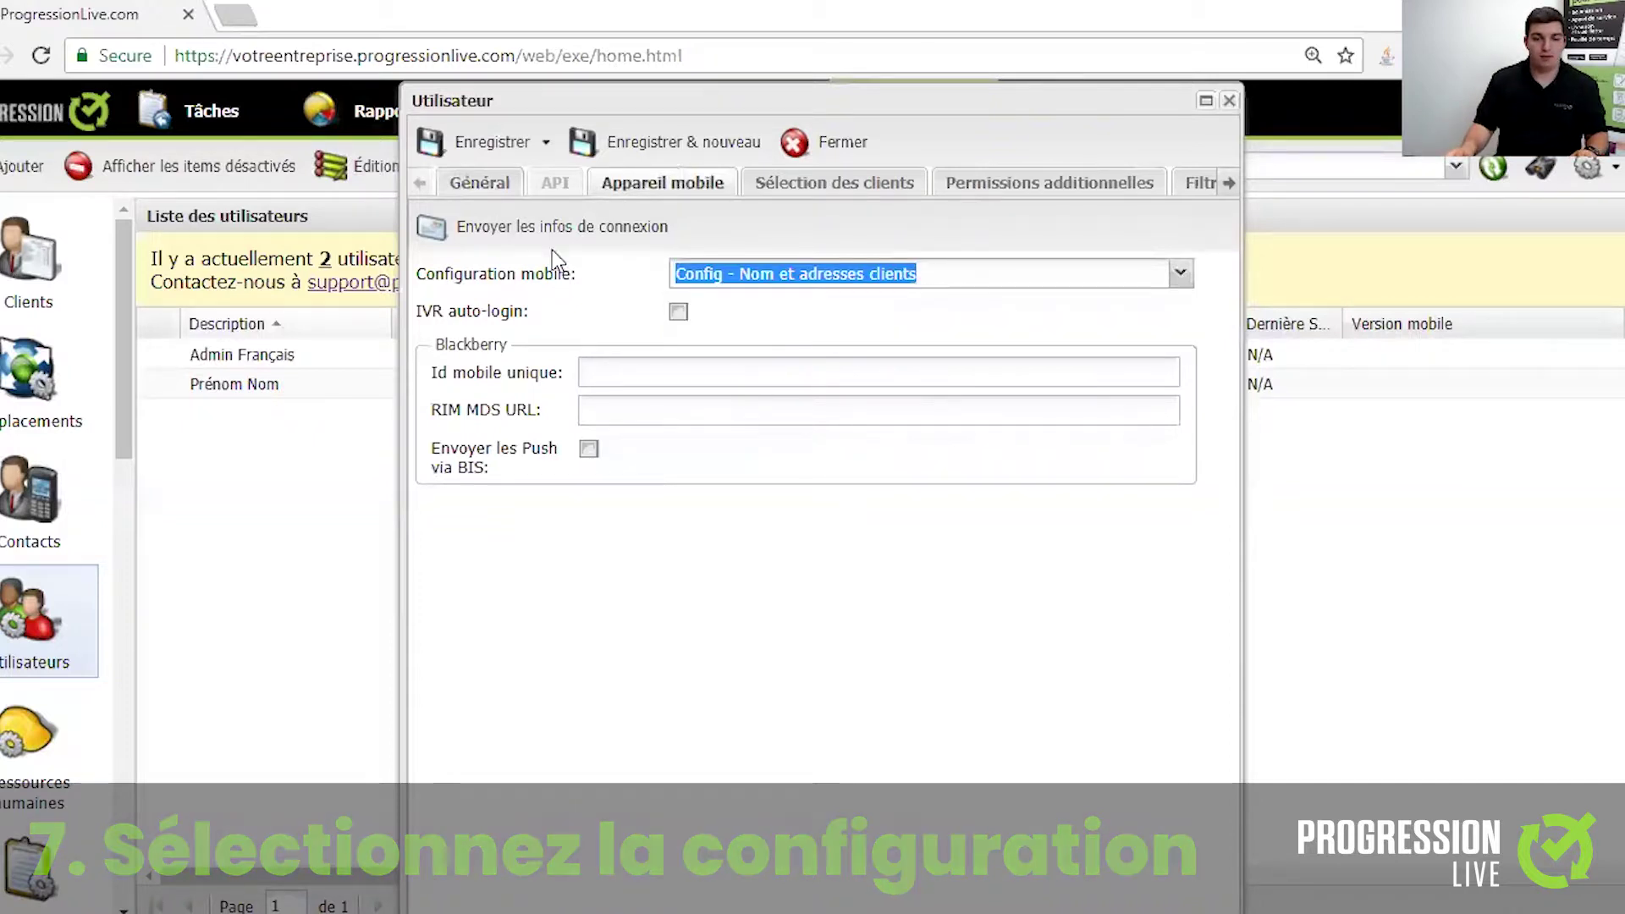
# - Save the user, review the Android and SMS login-sending options, then cancel sending
pyautogui.click(495, 139)
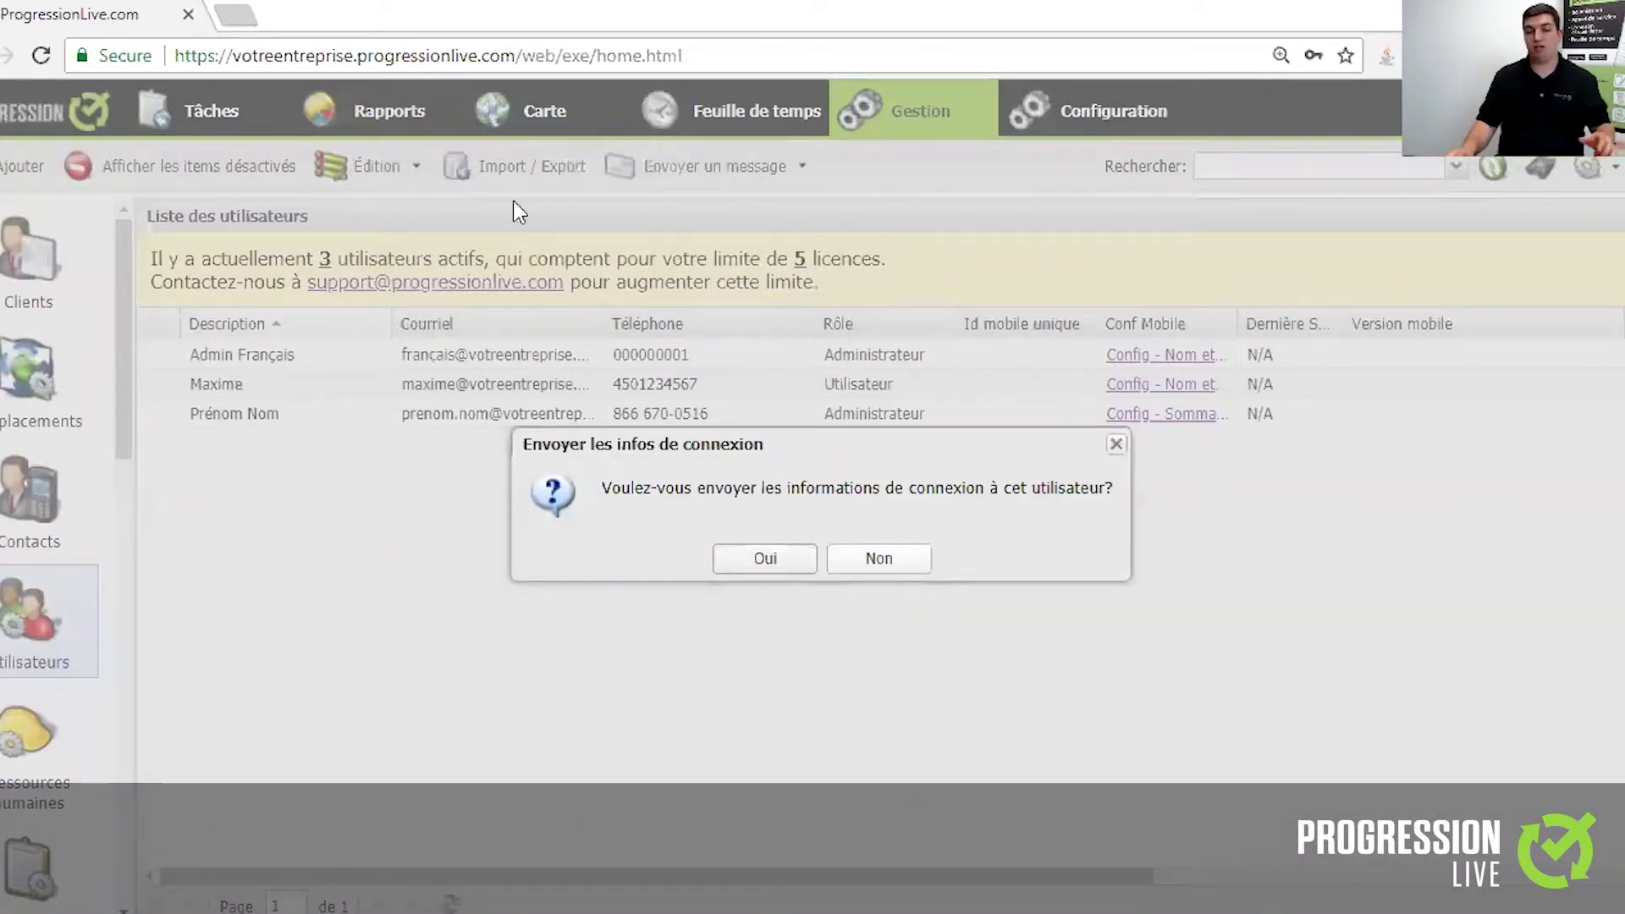
pyautogui.click(753, 562)
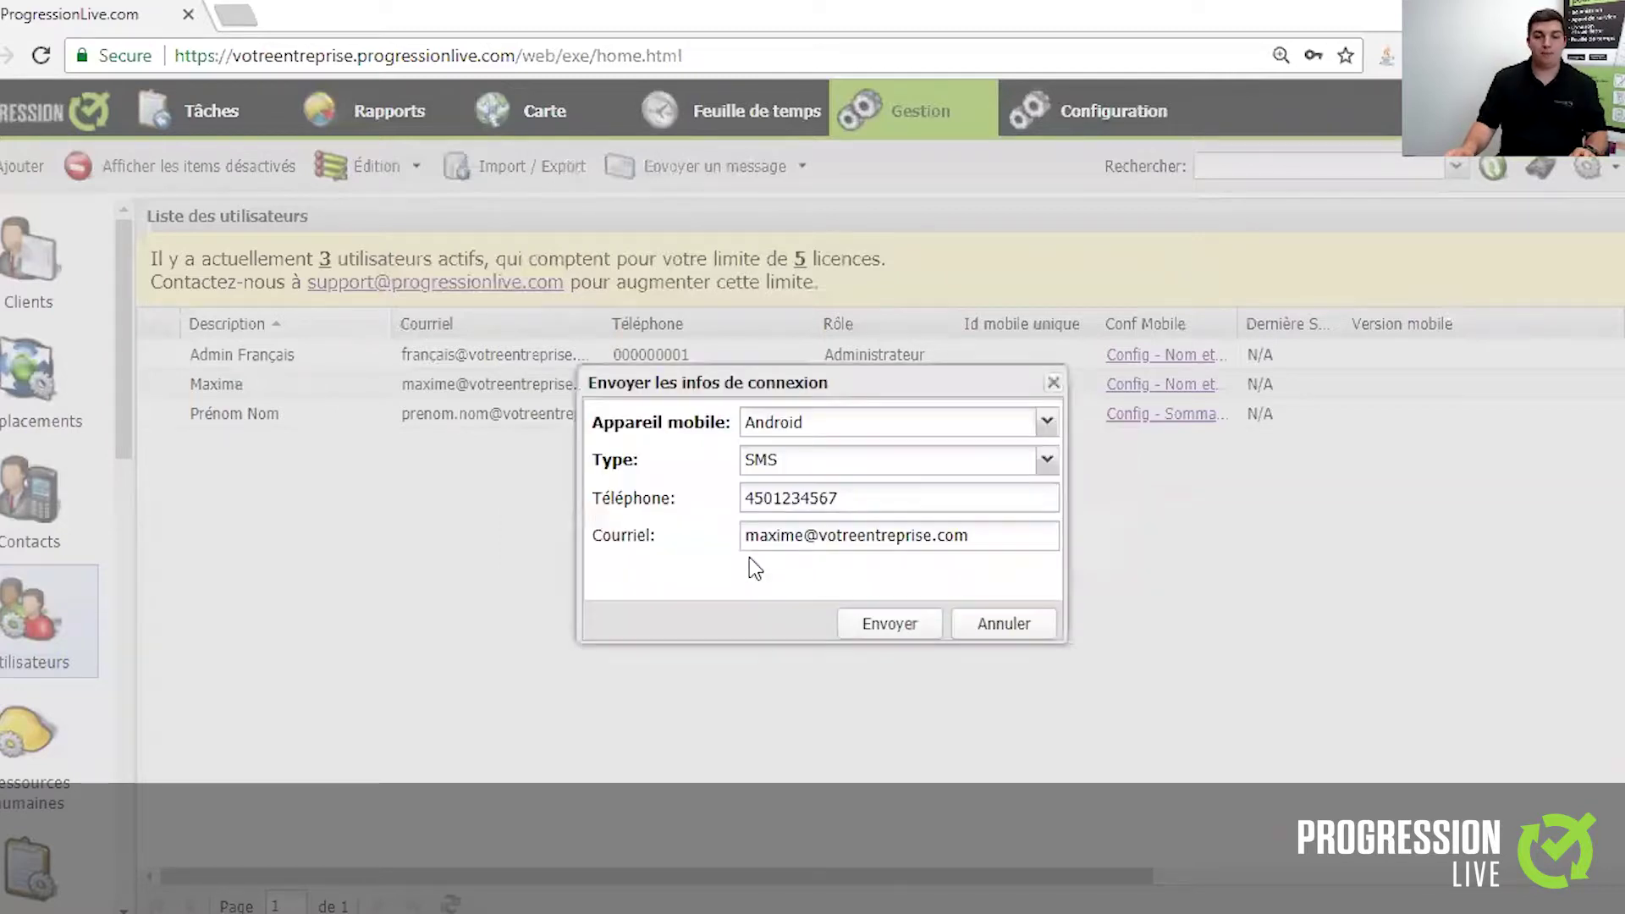
pyautogui.click(1048, 431)
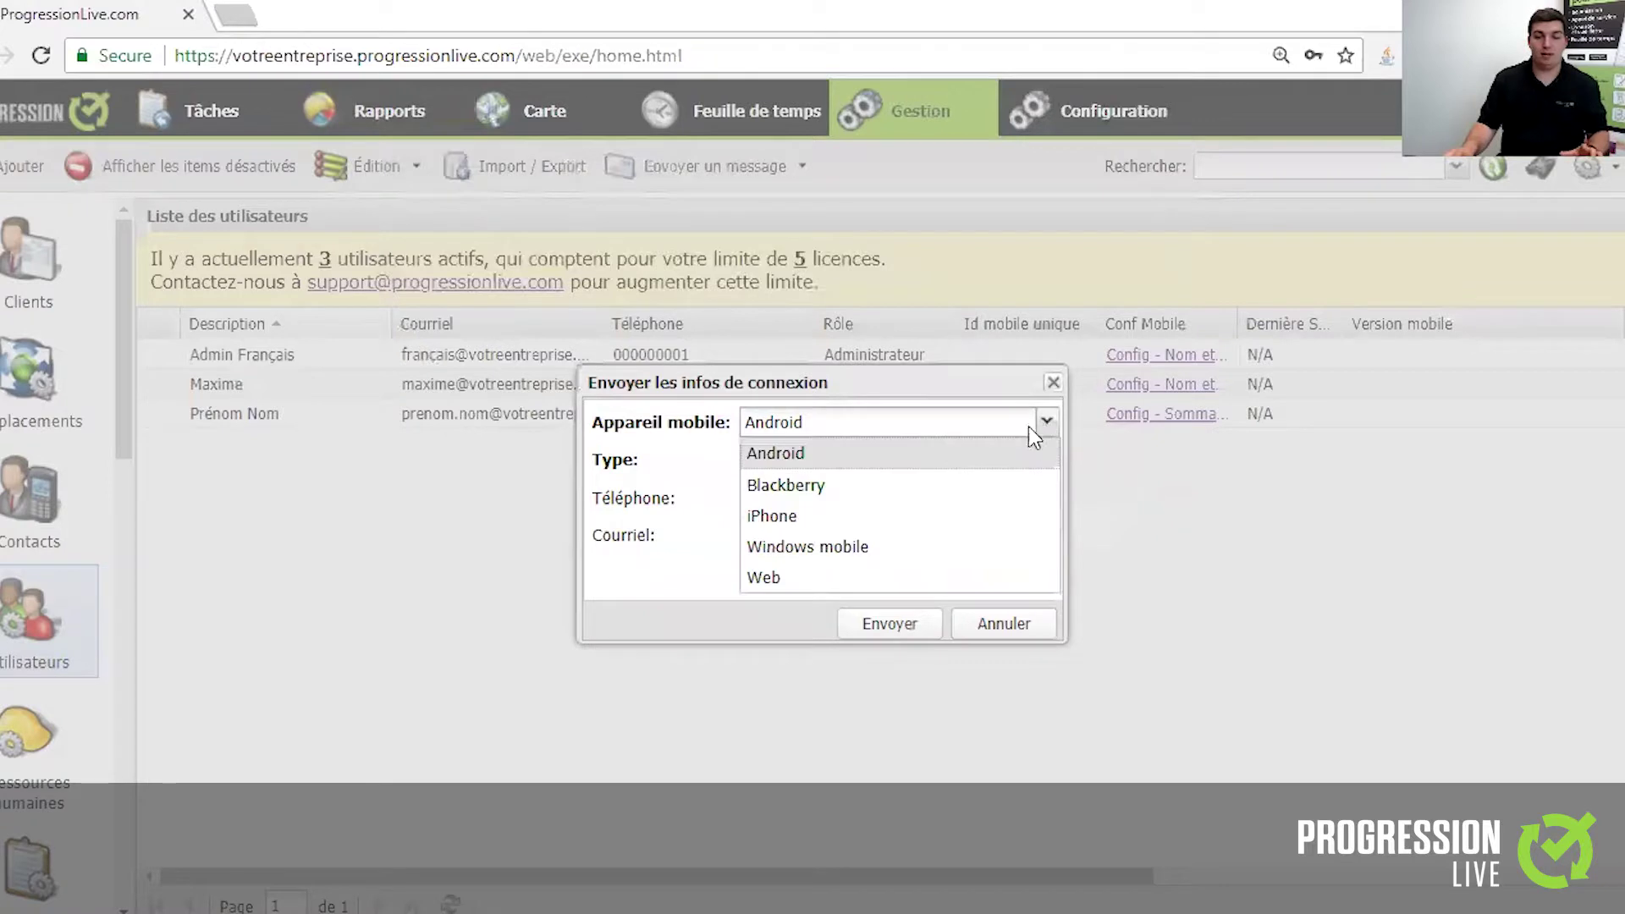
pyautogui.click(1043, 446)
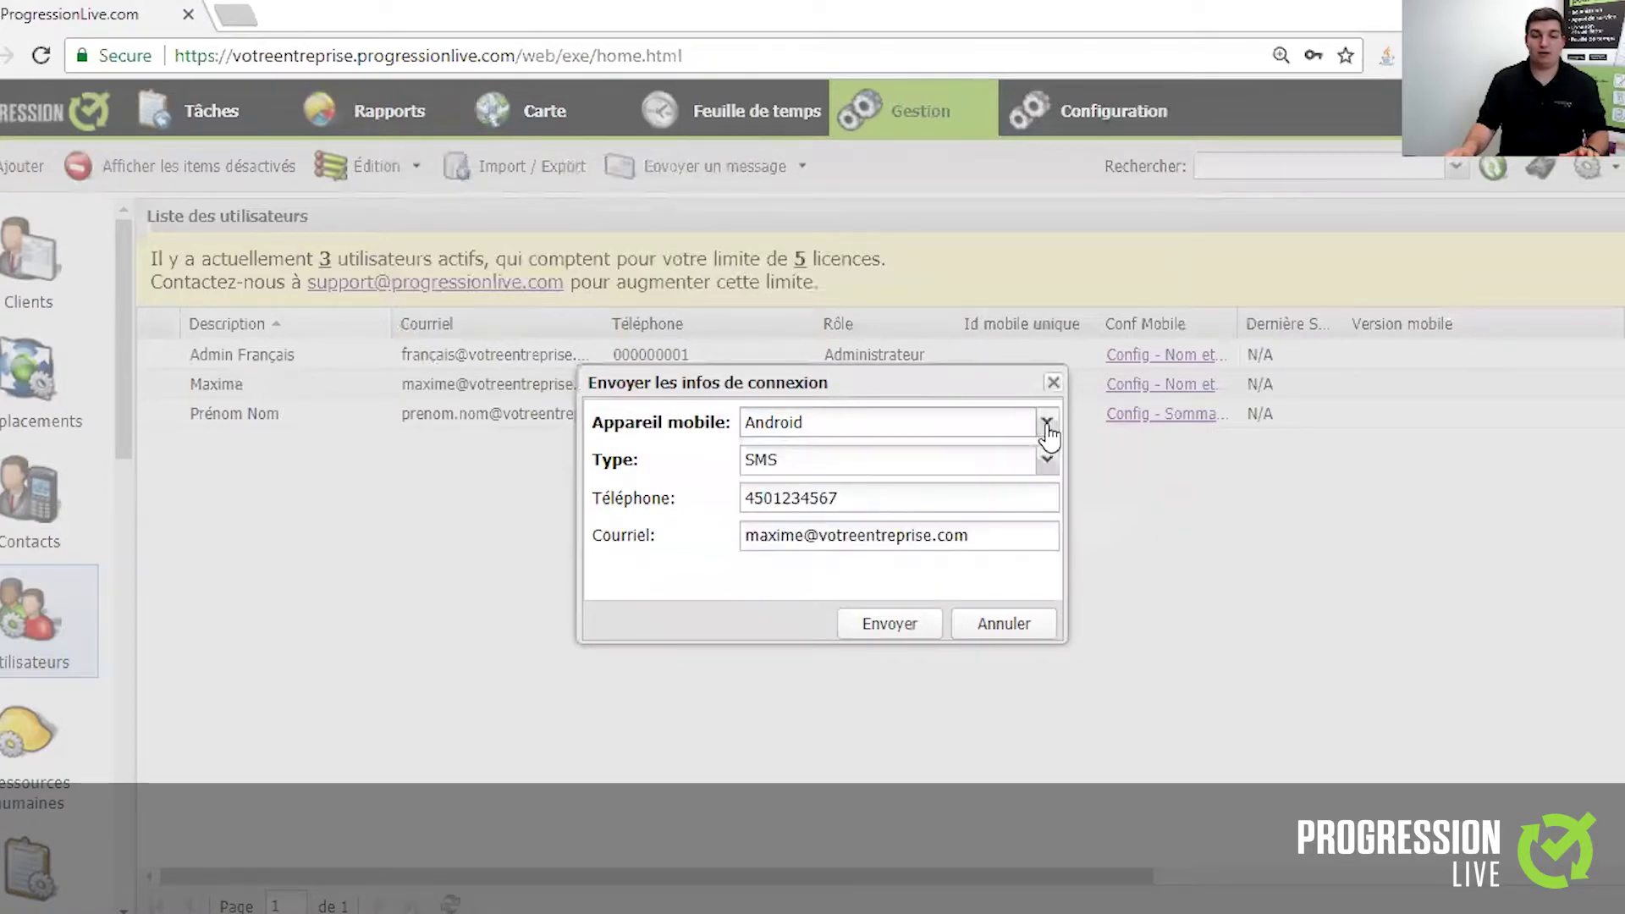
pyautogui.click(1046, 459)
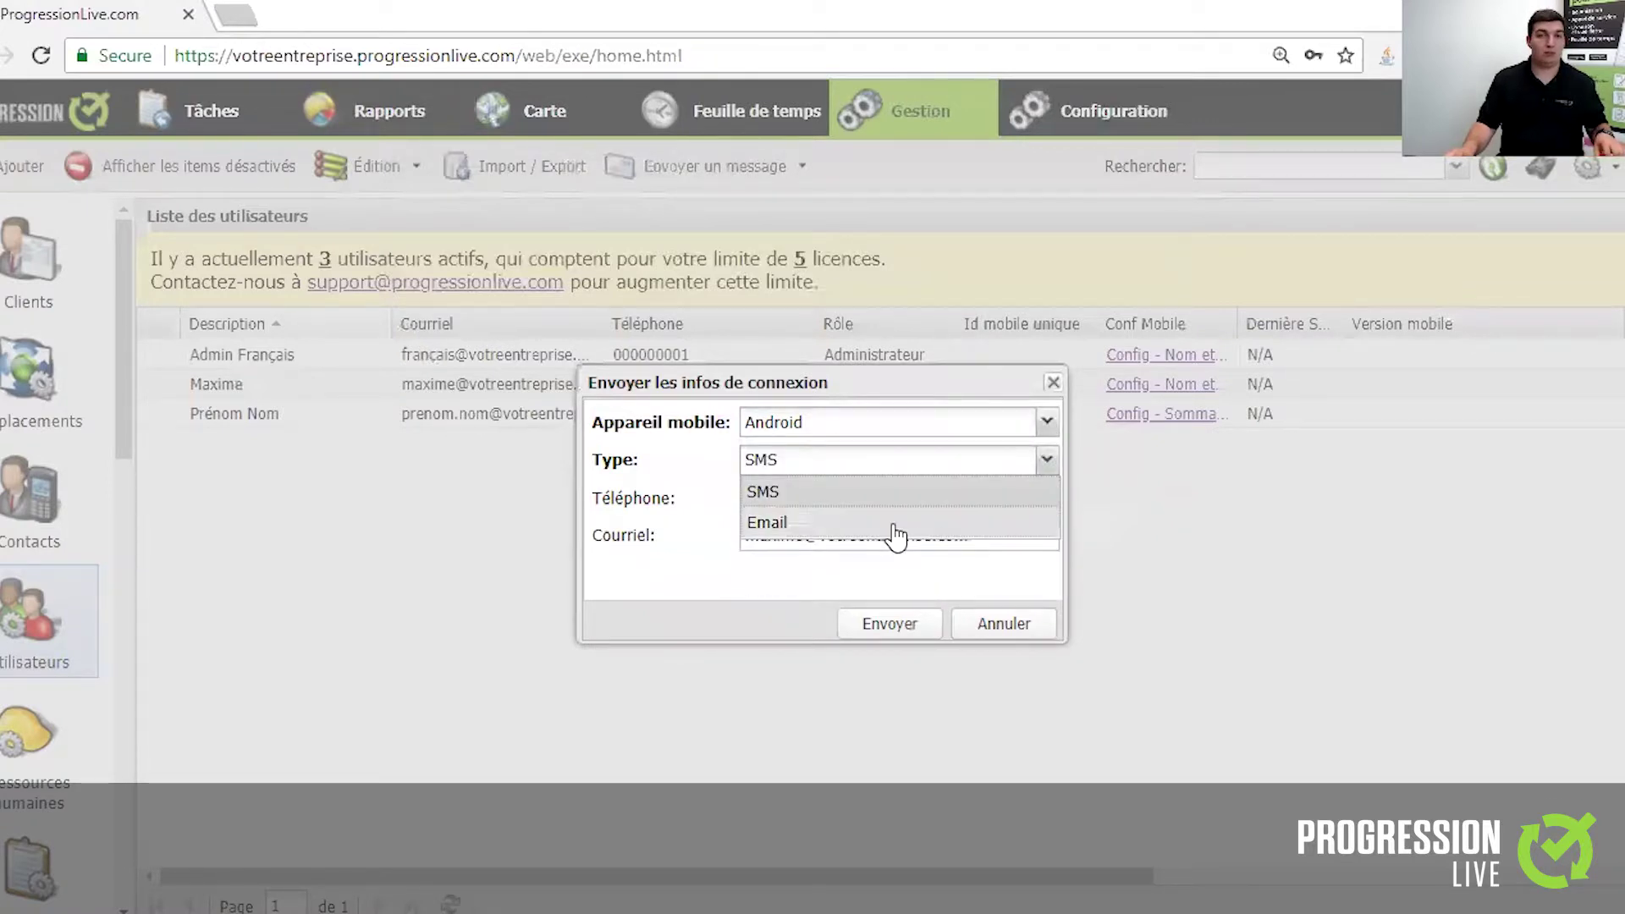
pyautogui.click(1046, 459)
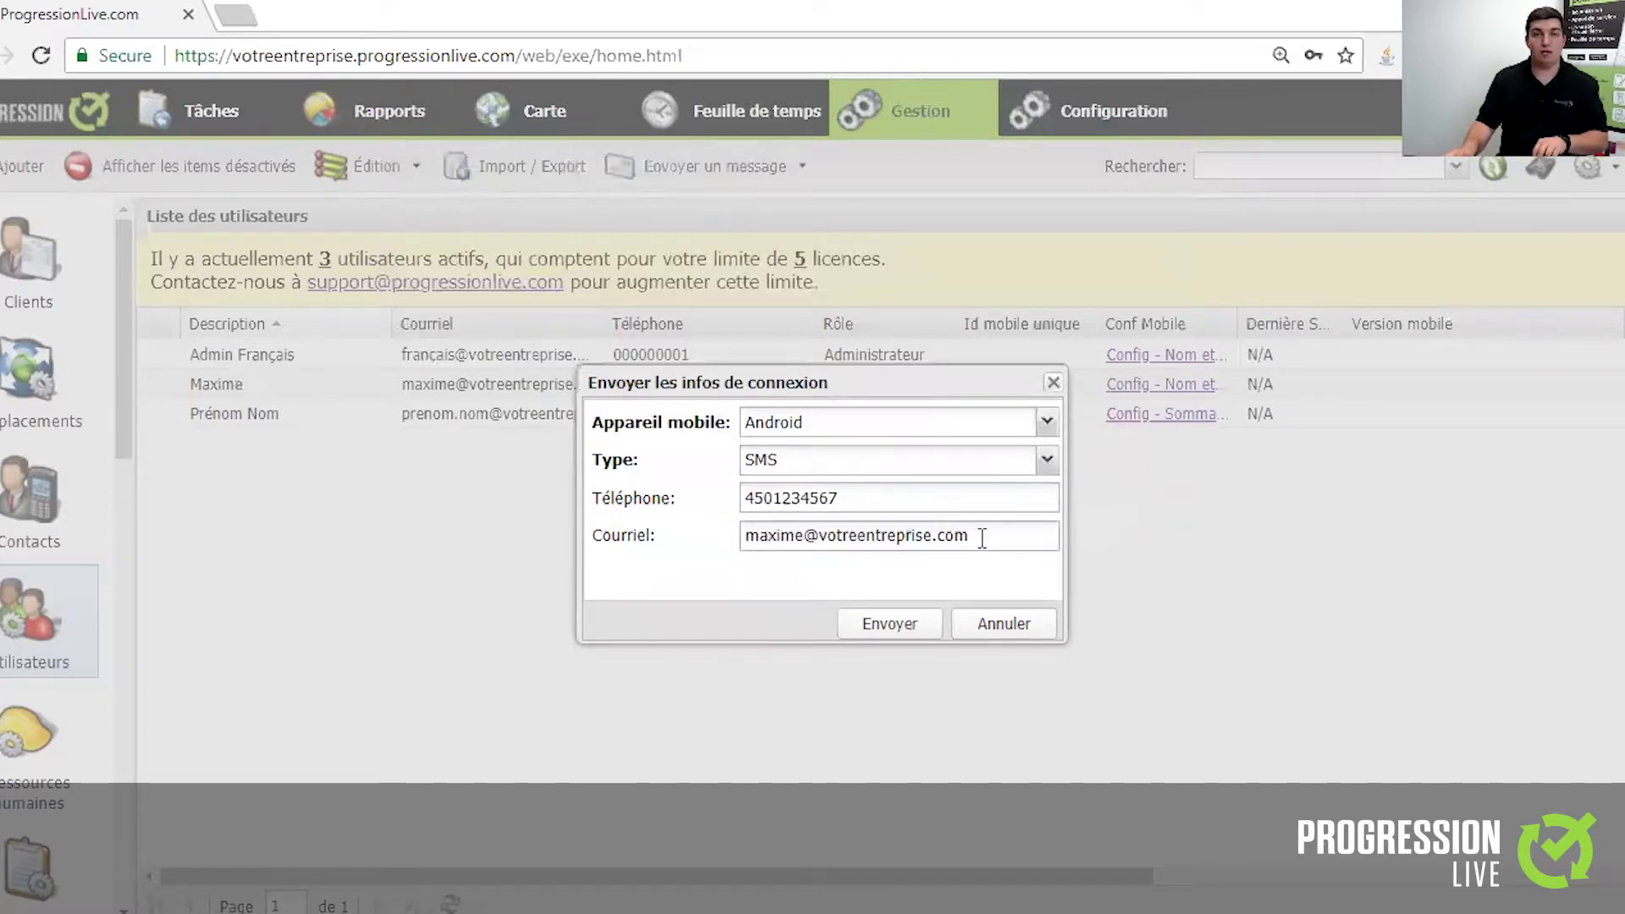
pyautogui.click(990, 628)
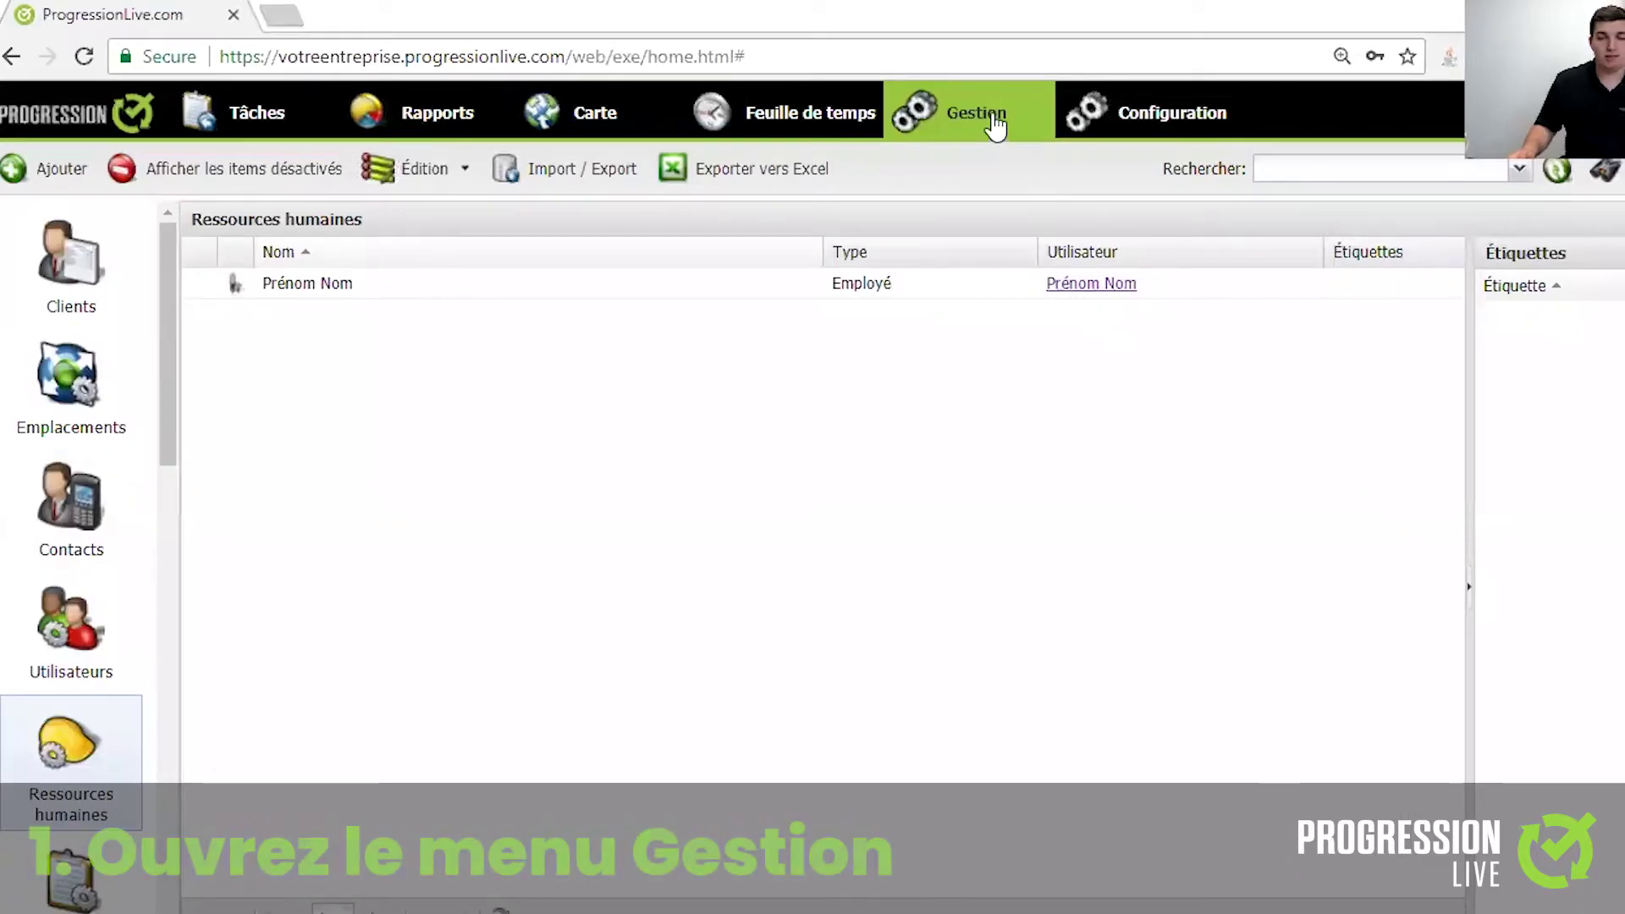
# - Go to Gestion > Ressources humaines and start a new employee record
pyautogui.click(992, 119)
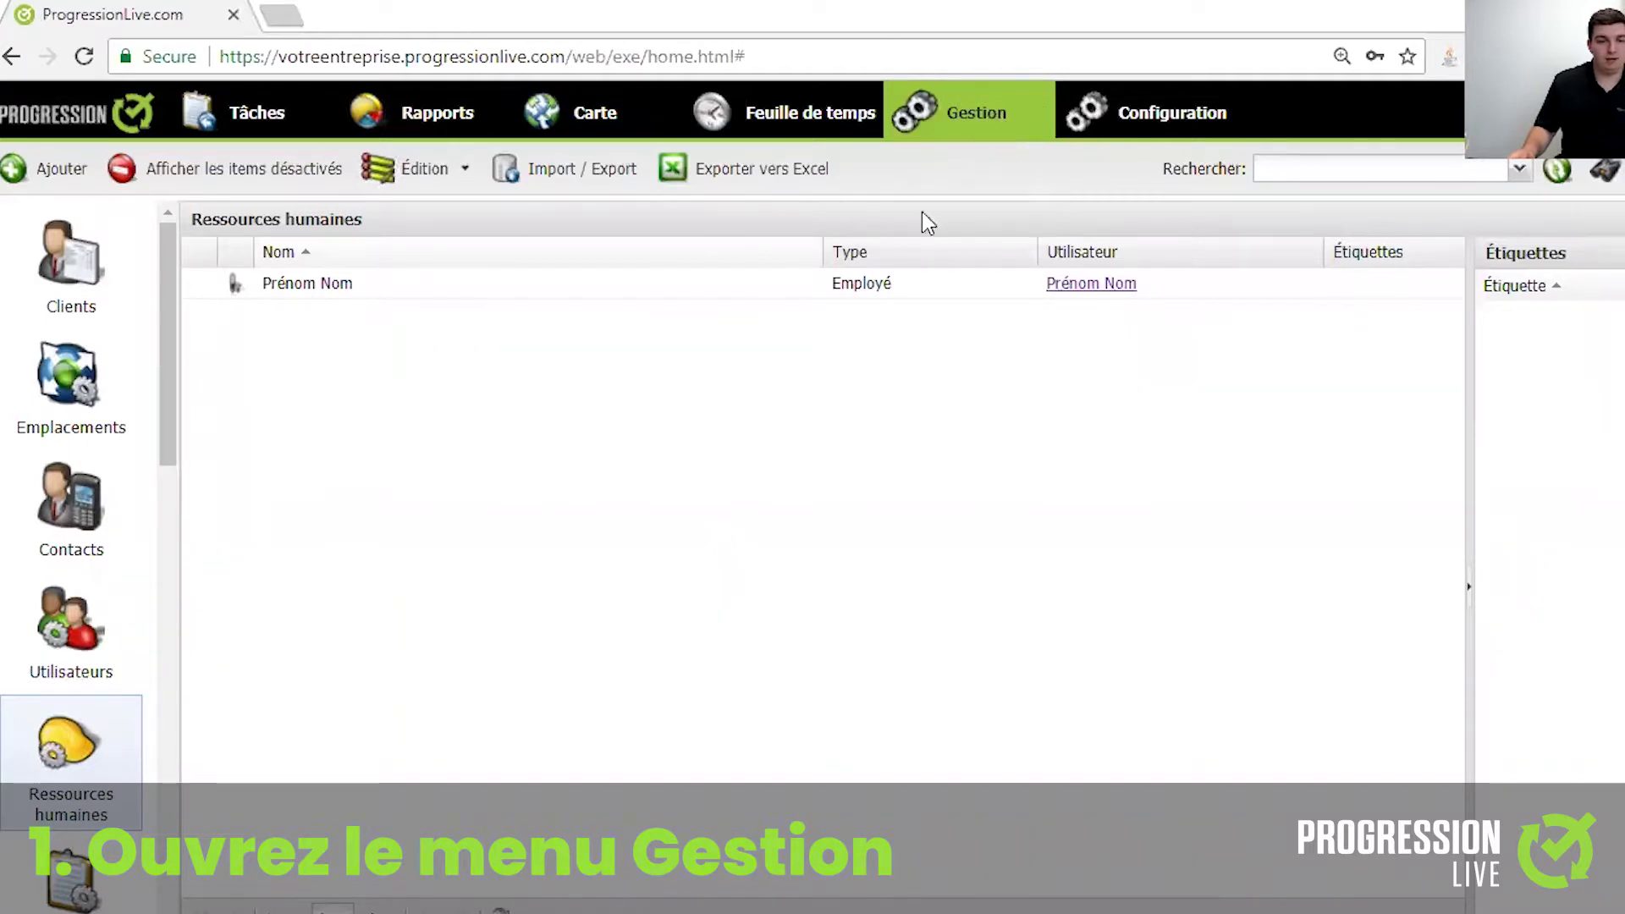
pyautogui.click(74, 772)
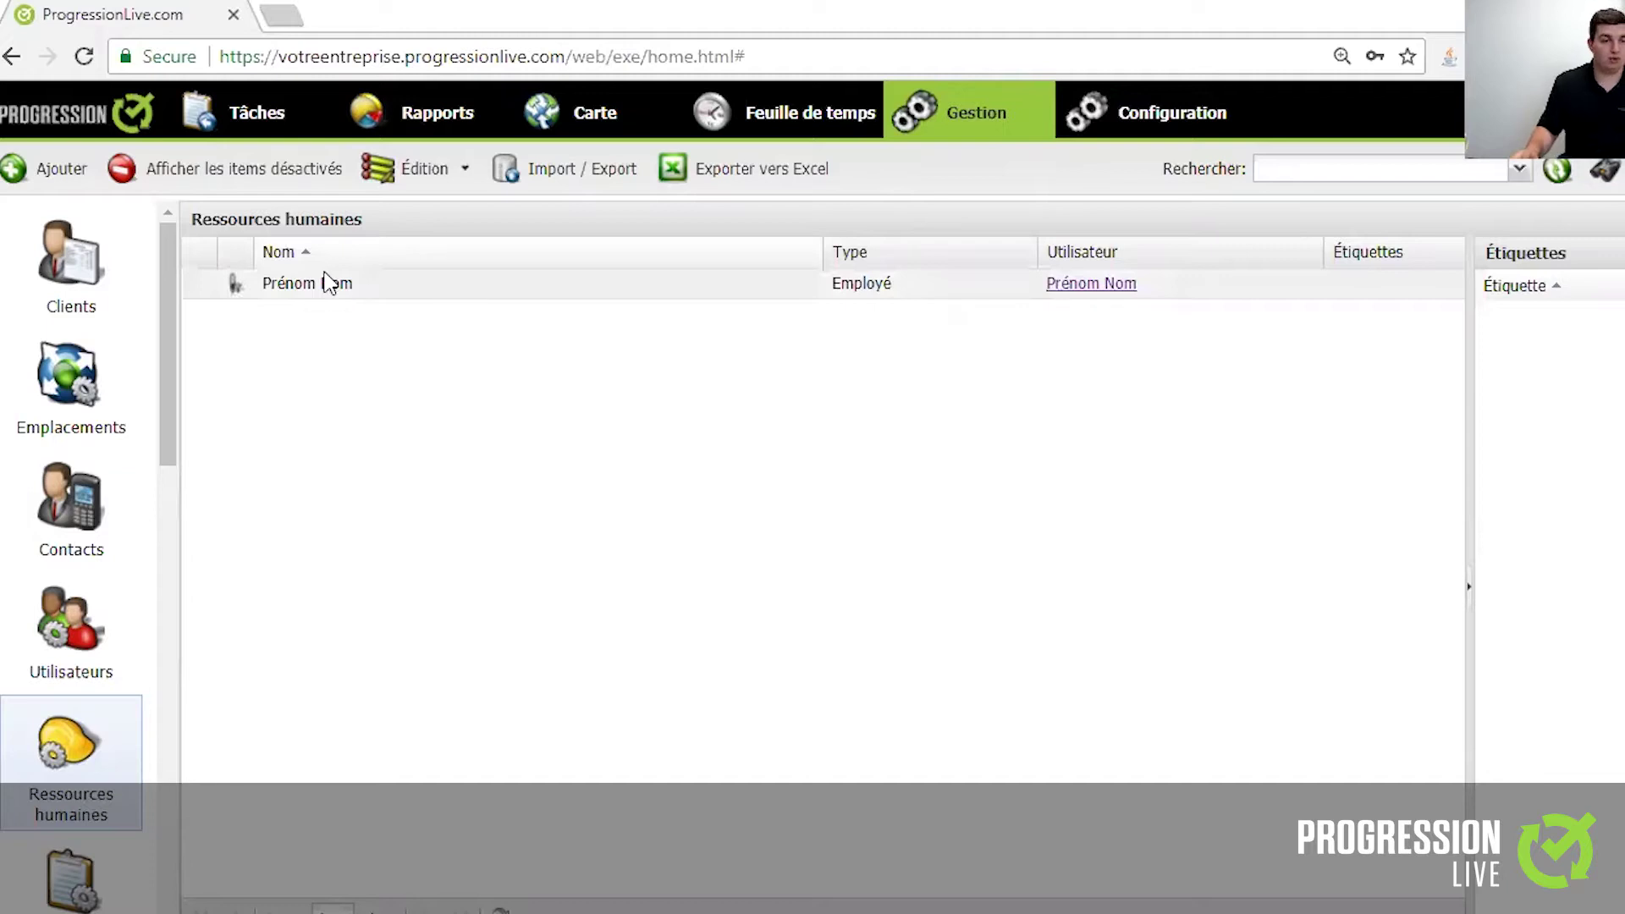
pyautogui.click(49, 173)
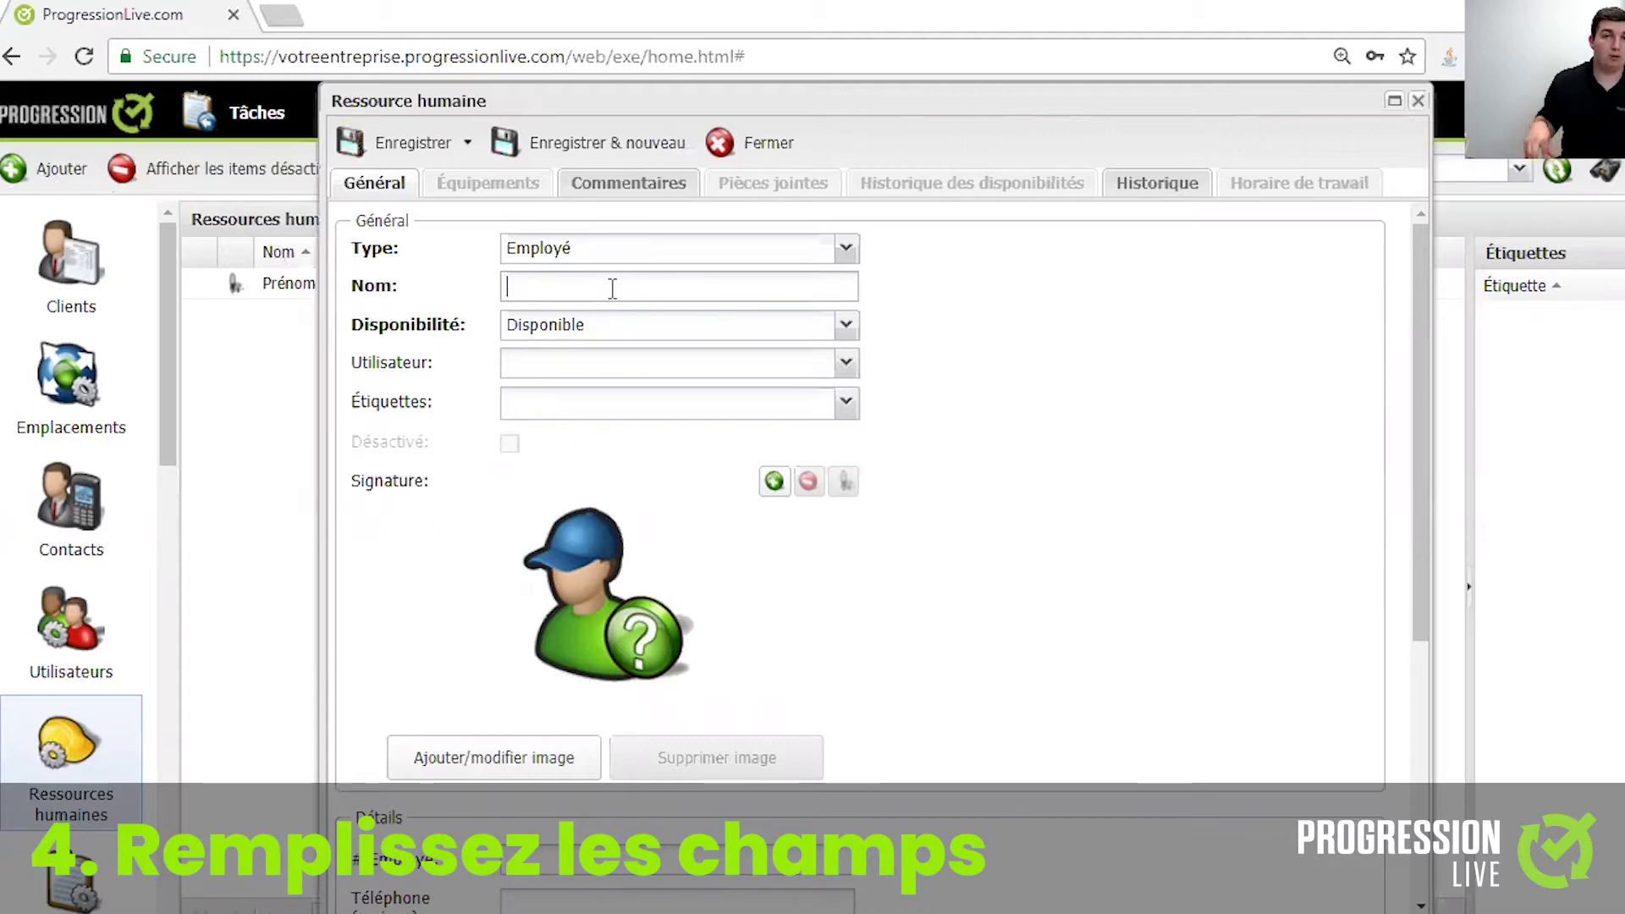
# - Enter the employee's name, link the newly created user, and save the record
pyautogui.write('Maxime')
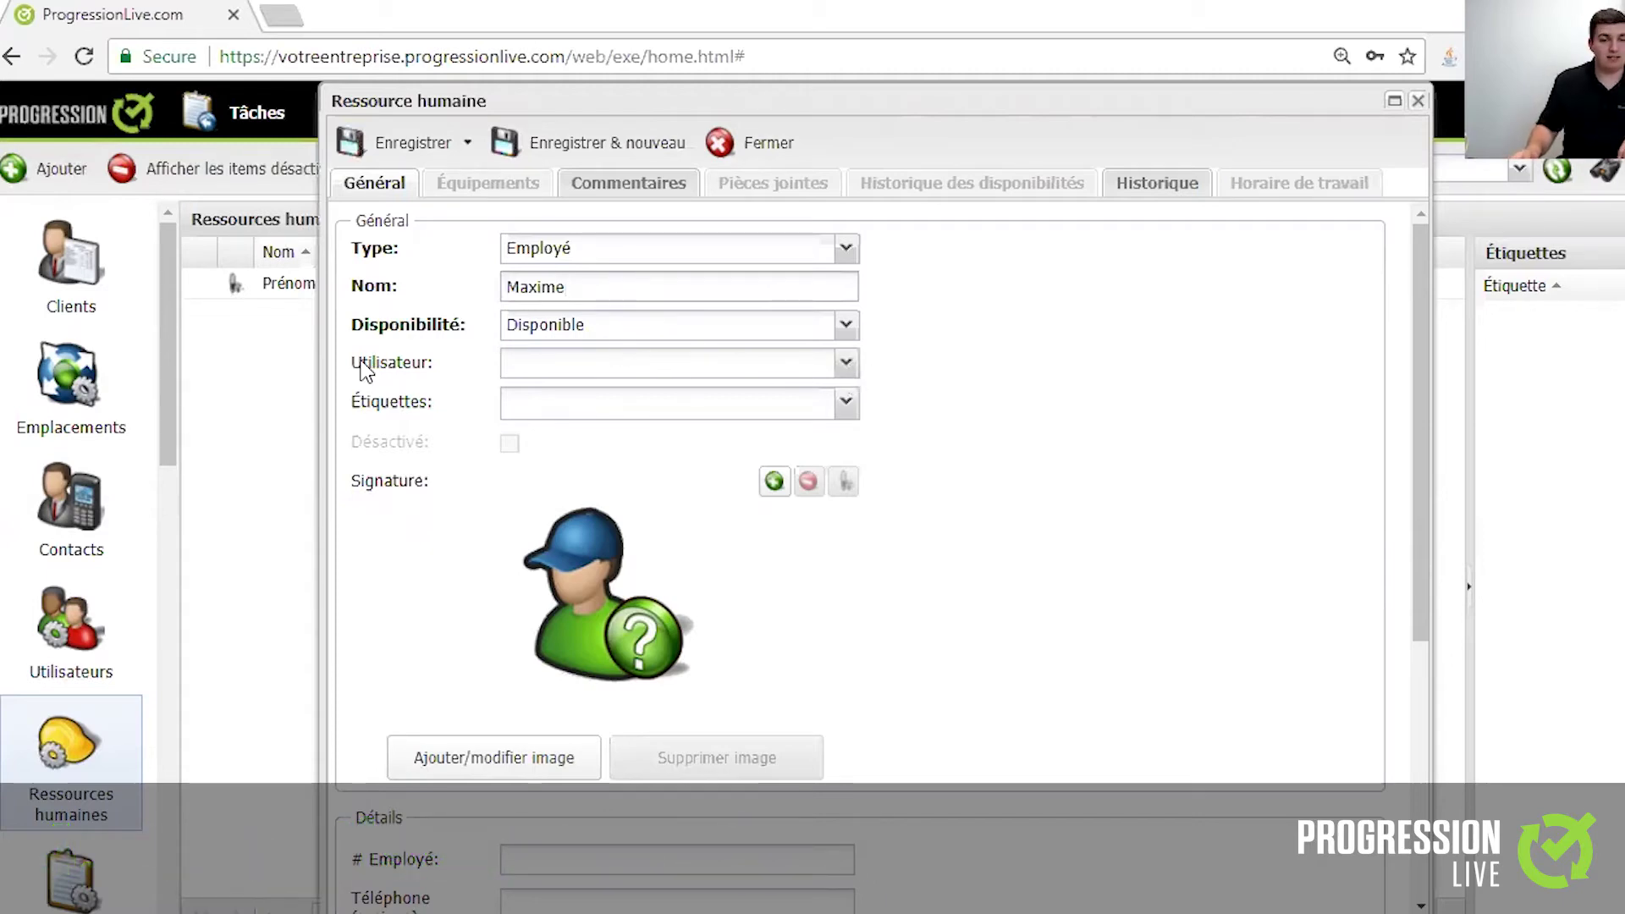
pyautogui.click(846, 364)
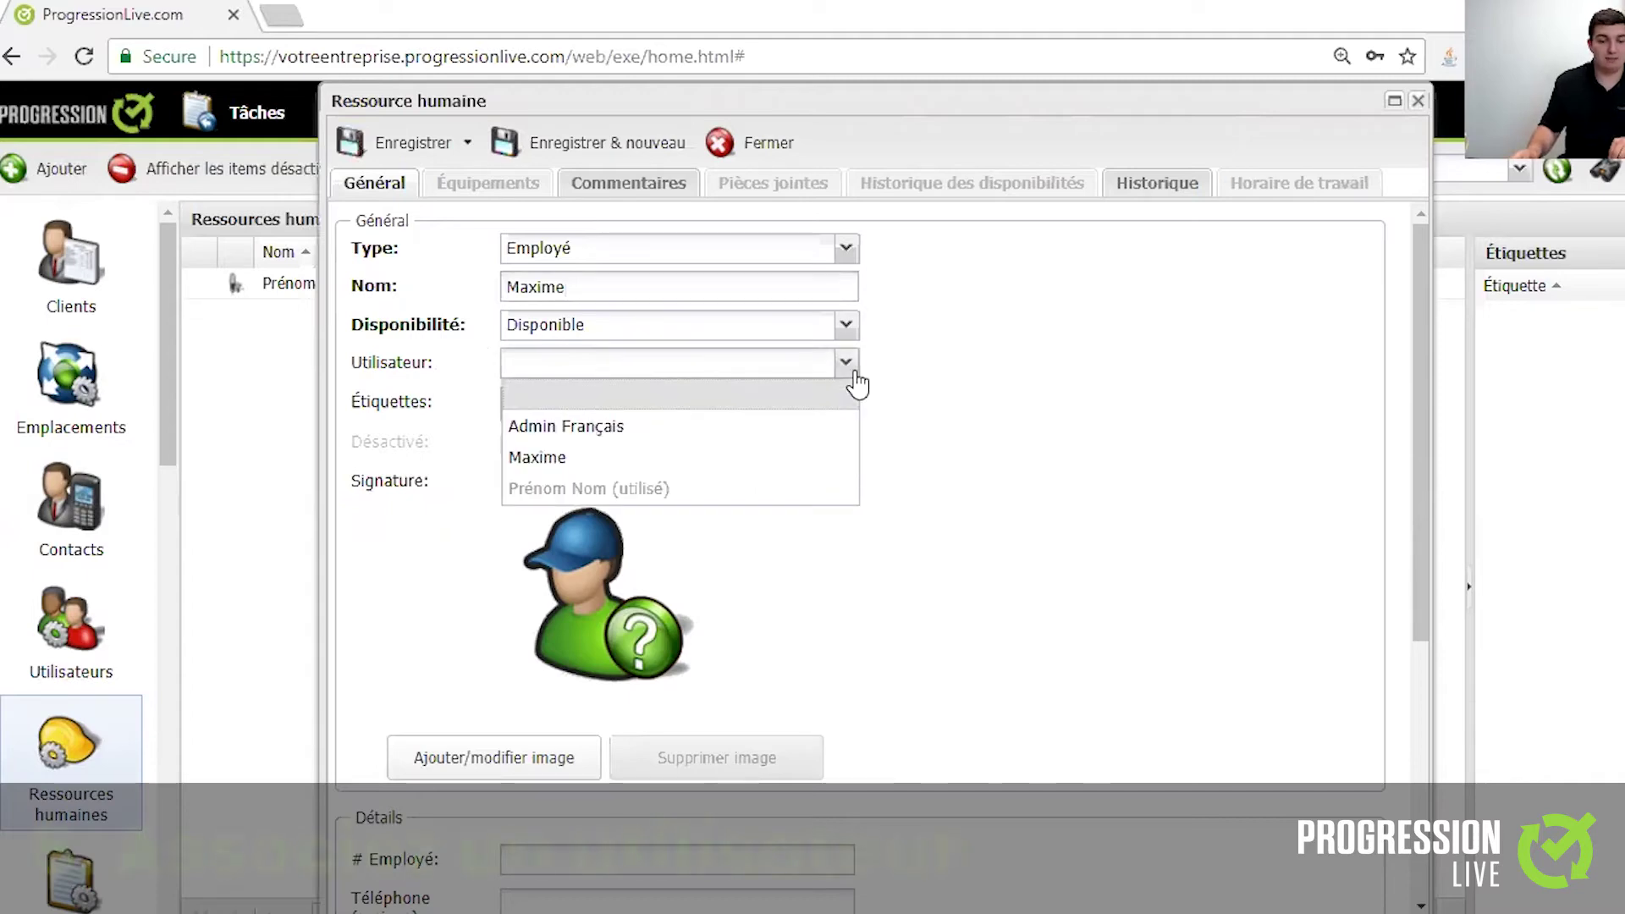
pyautogui.click(699, 462)
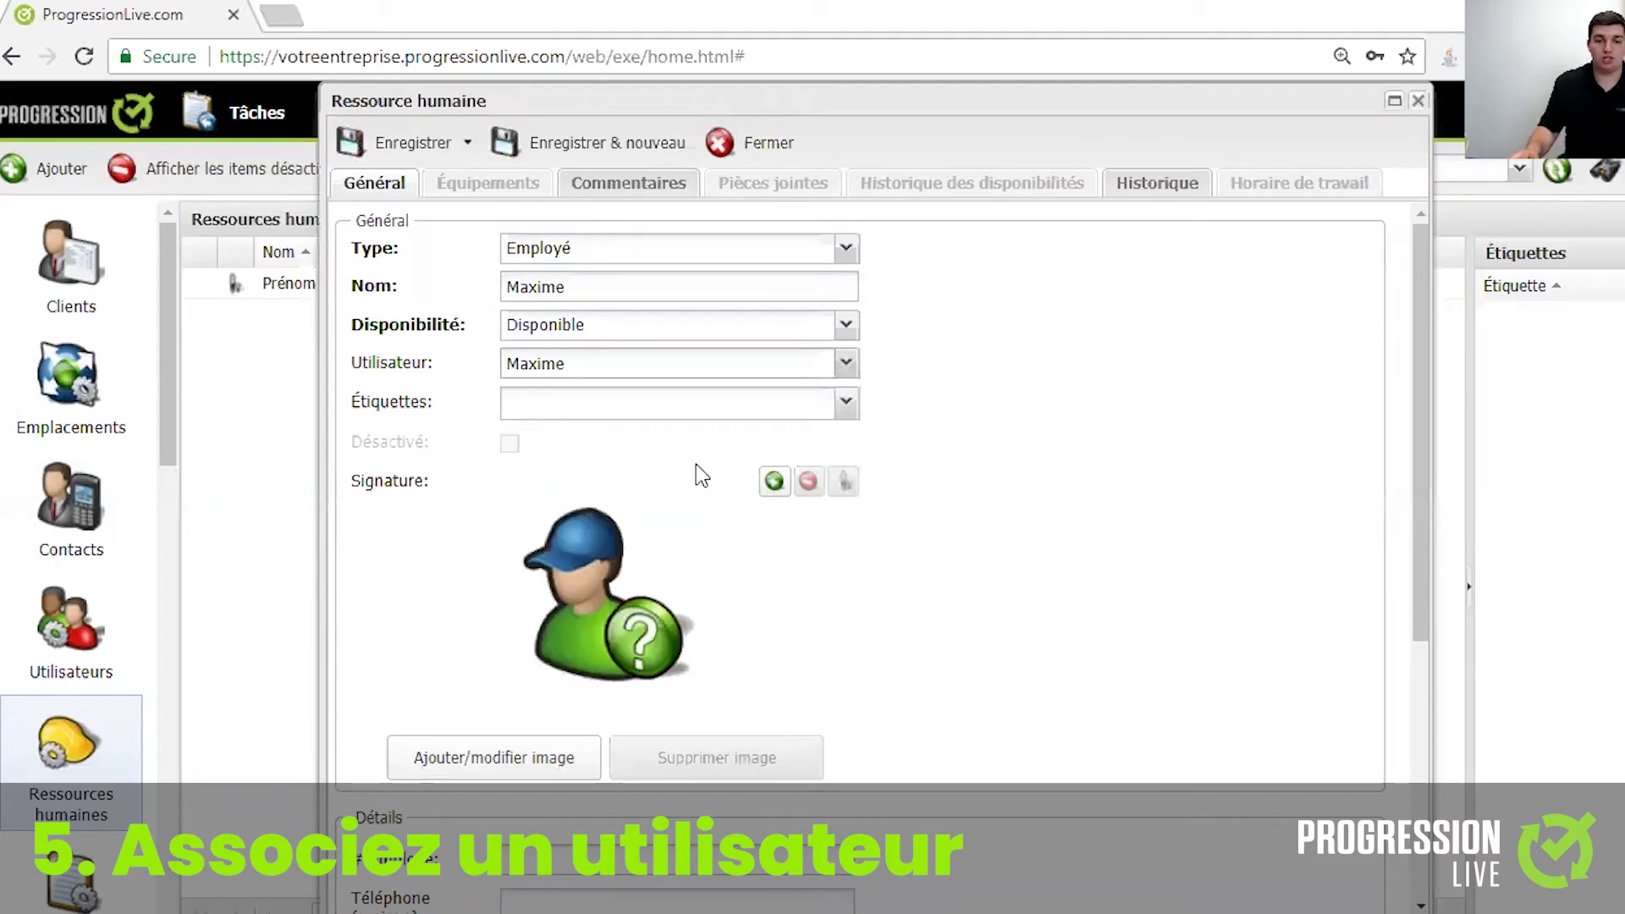
pyautogui.scroll(-4, 697, 467)
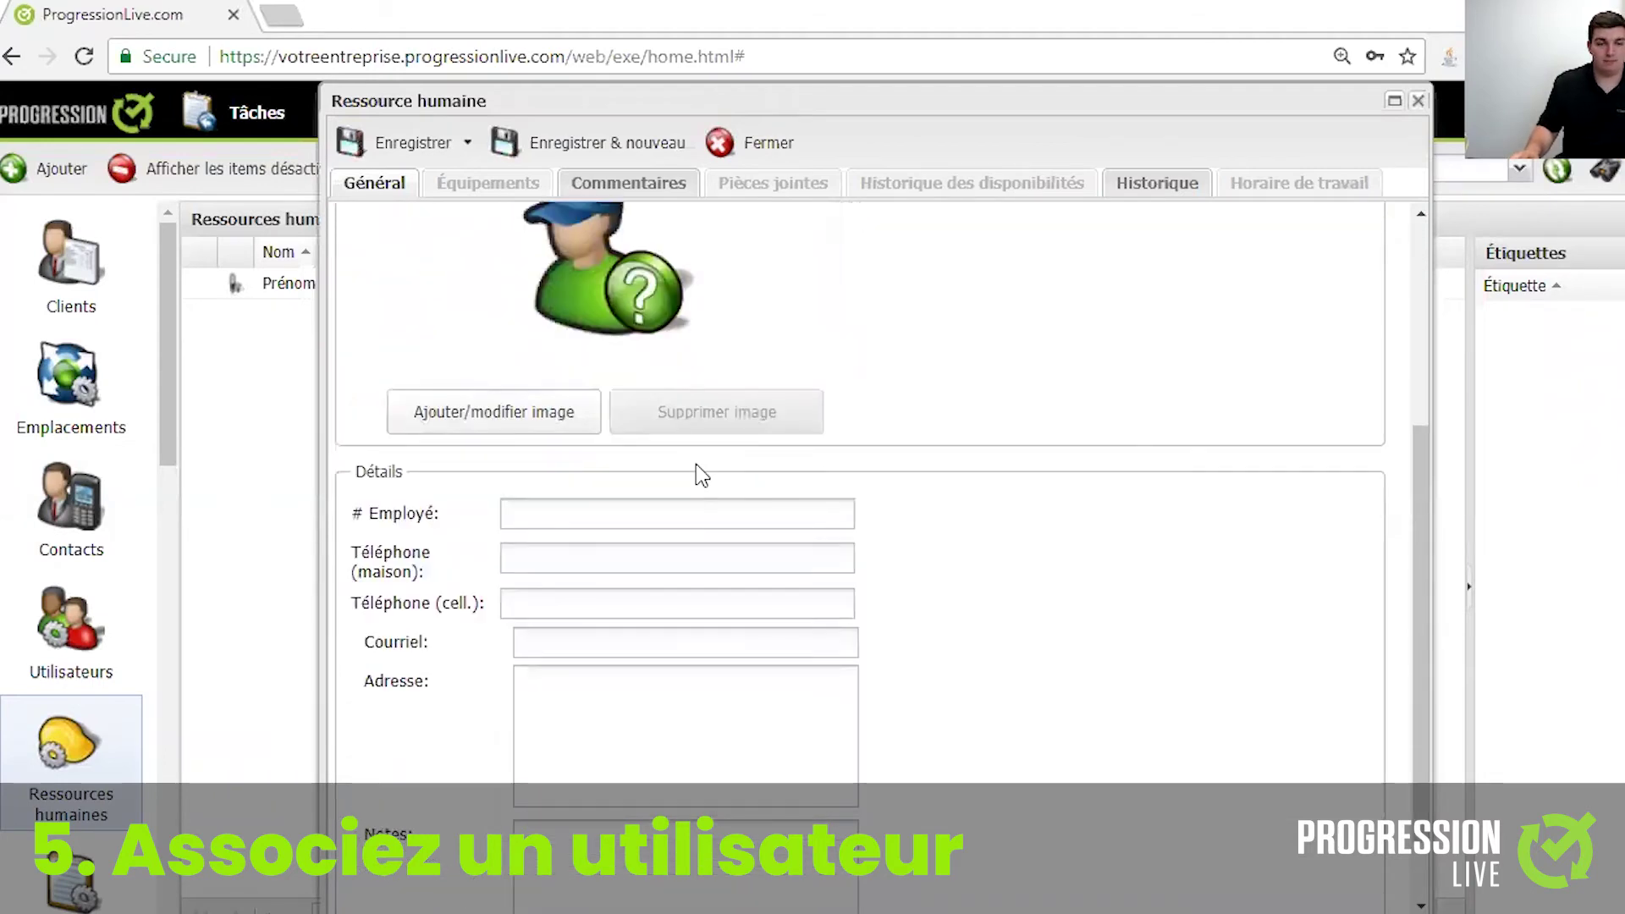
pyautogui.scroll(5, 696, 463)
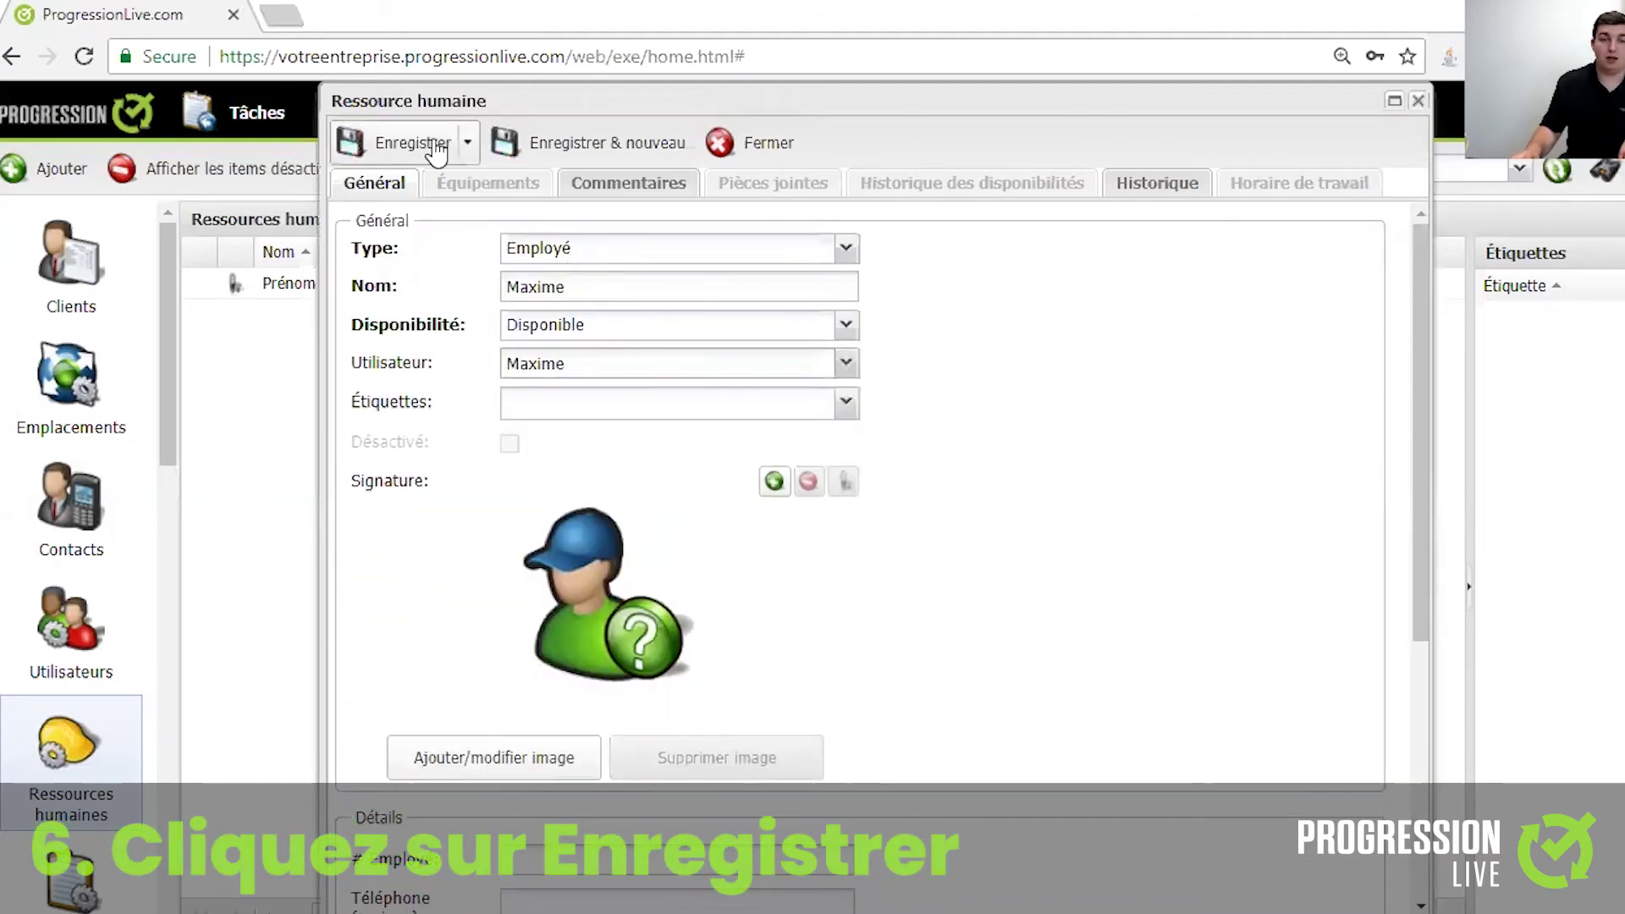
pyautogui.click(437, 152)
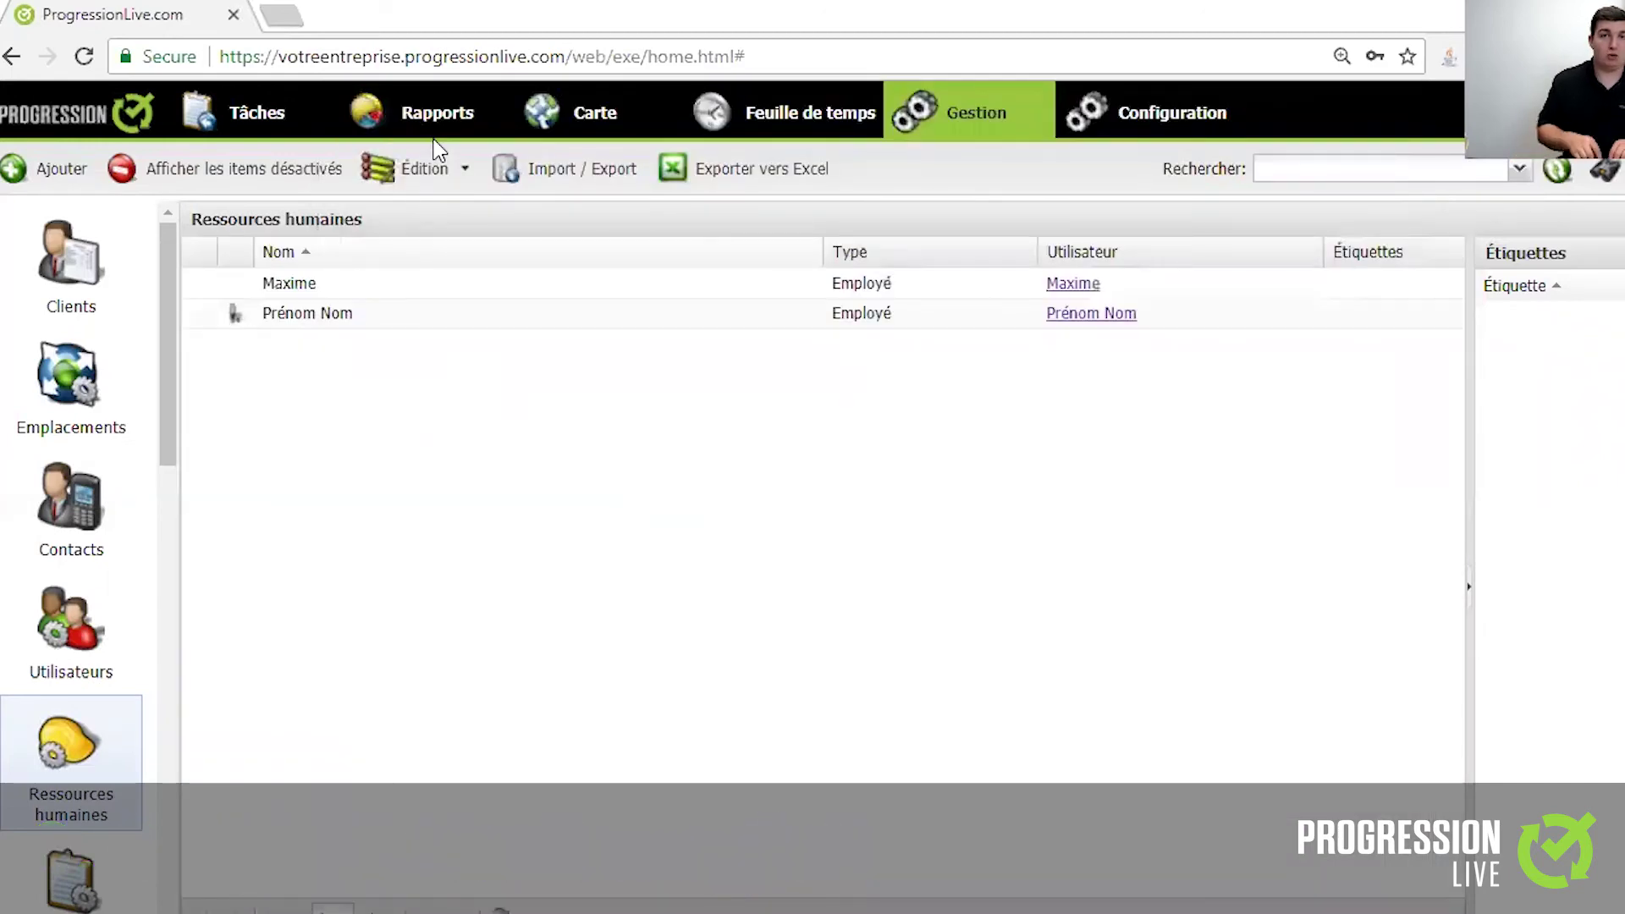